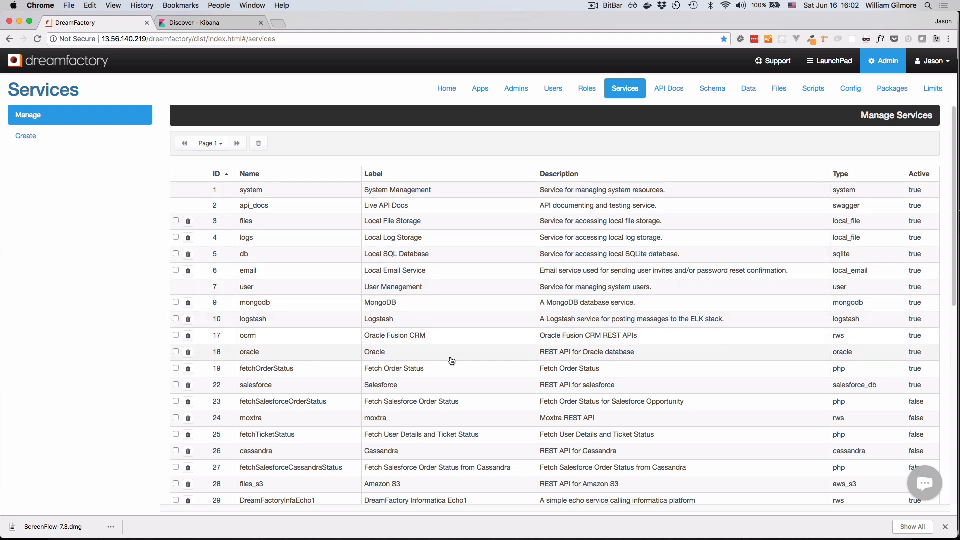
- Start creating a new service with the SQL Server database type
scroll(438, 324, "down", 2)
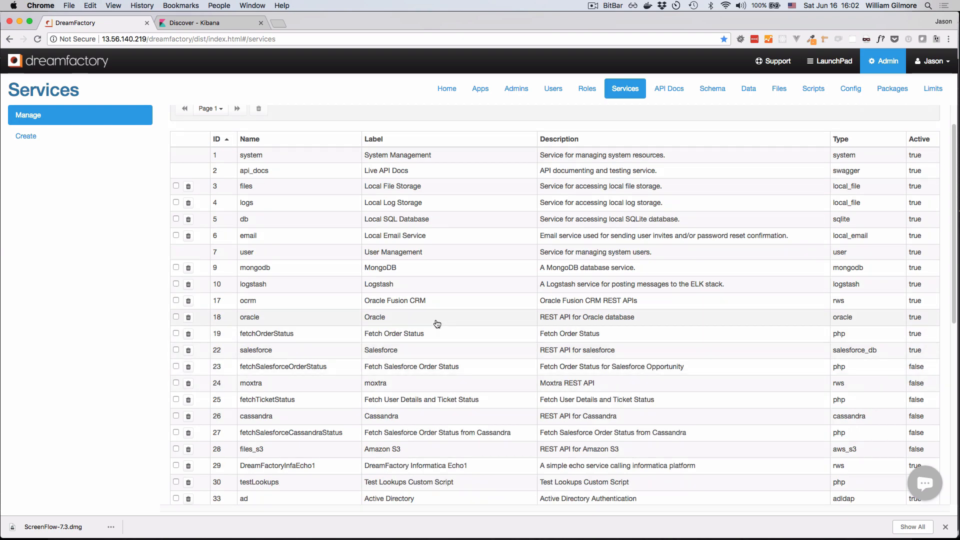
scroll(435, 455, "down", 5)
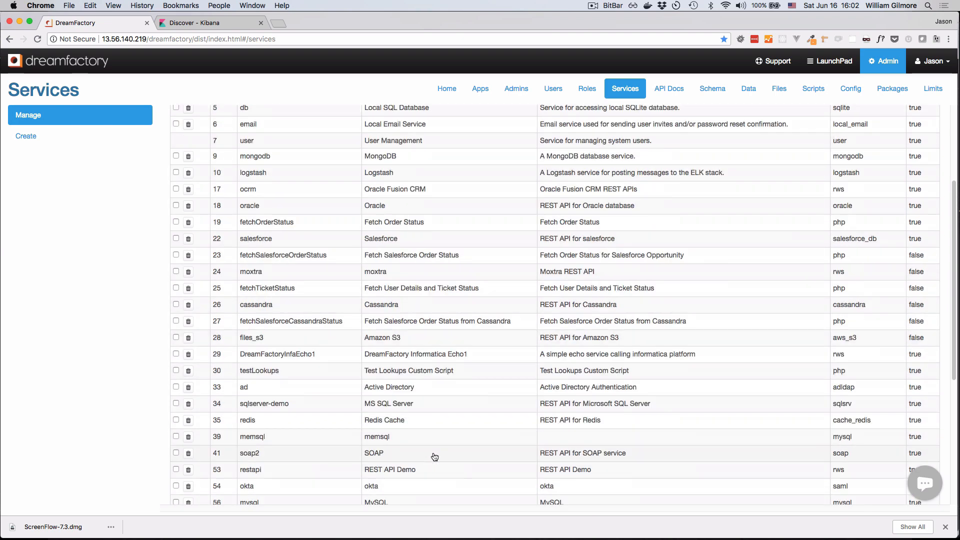
scroll(440, 462, "down", 1)
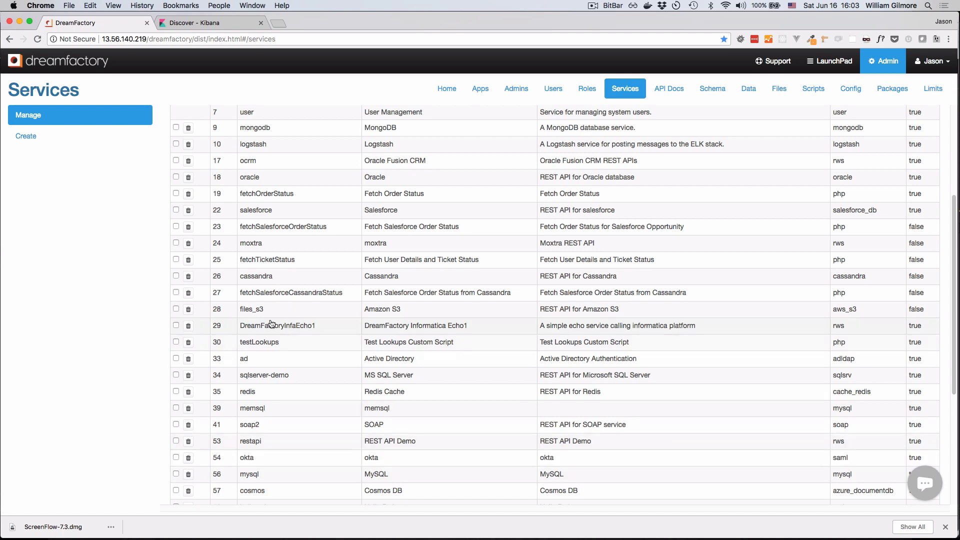
left_click(64, 141)
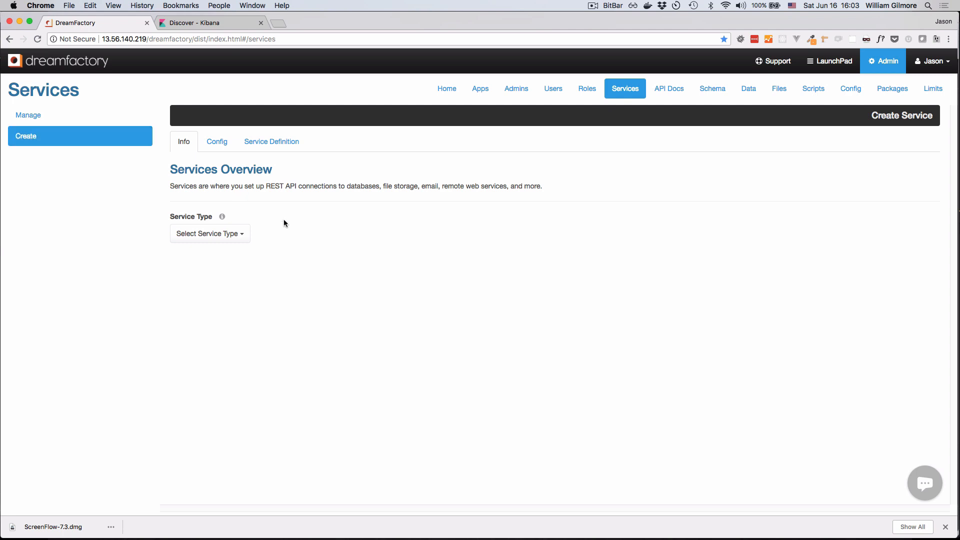
left_click(240, 235)
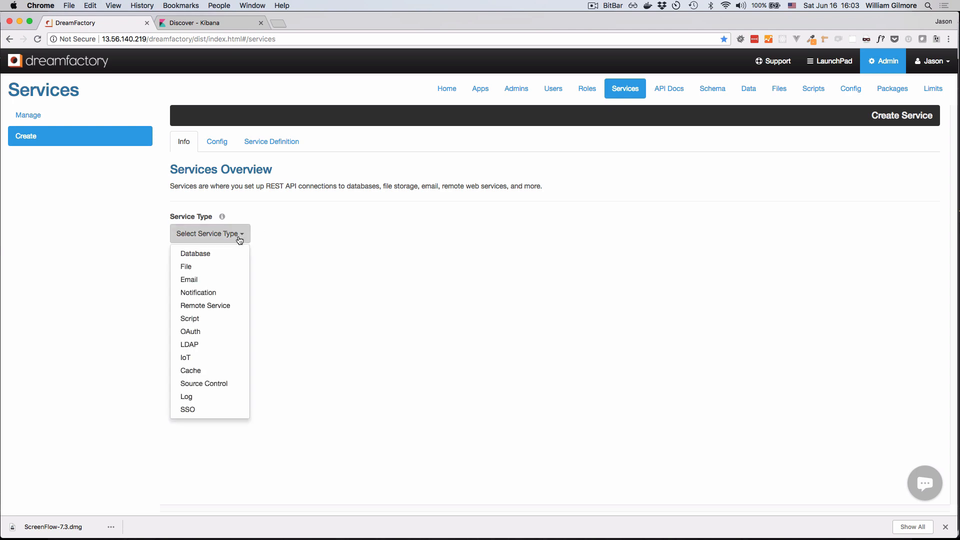
mouse_move(231, 255)
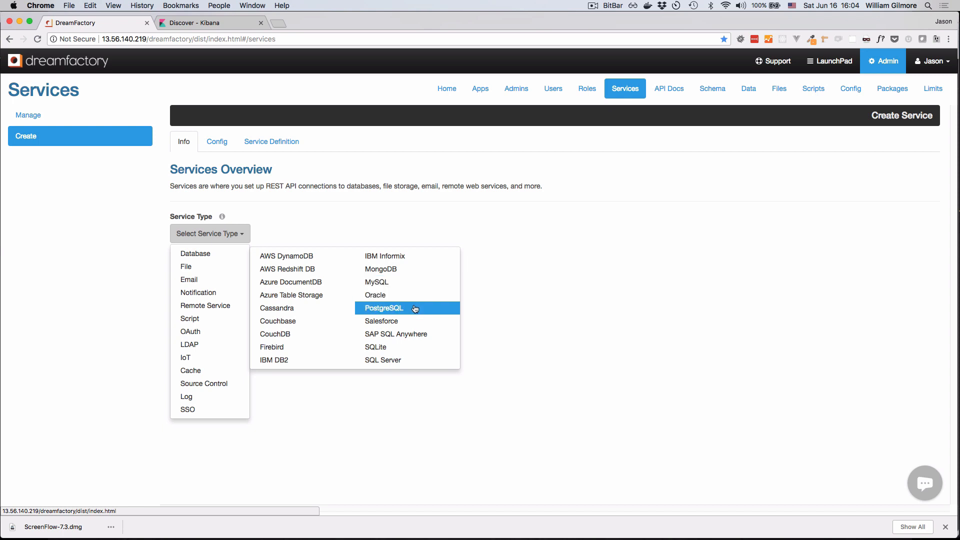
left_click(484, 309)
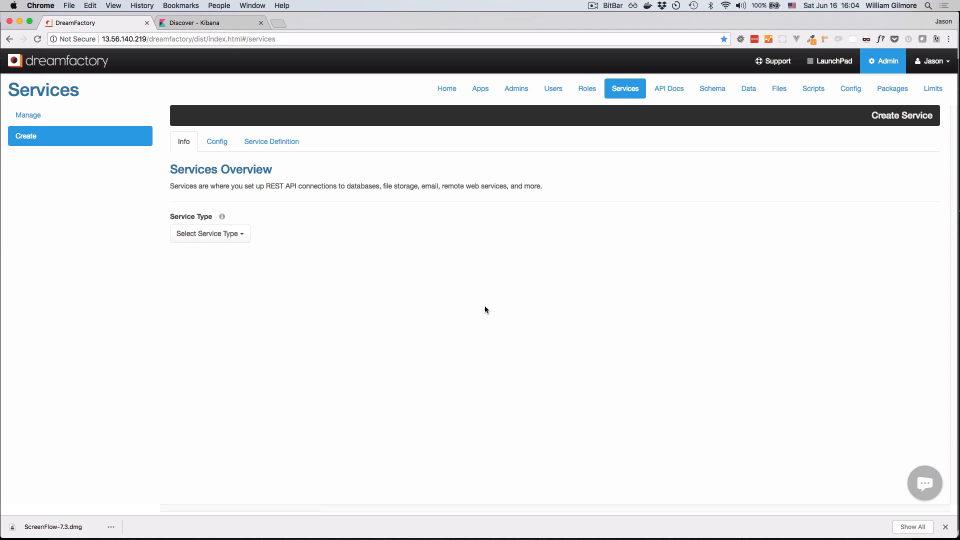
left_click(239, 235)
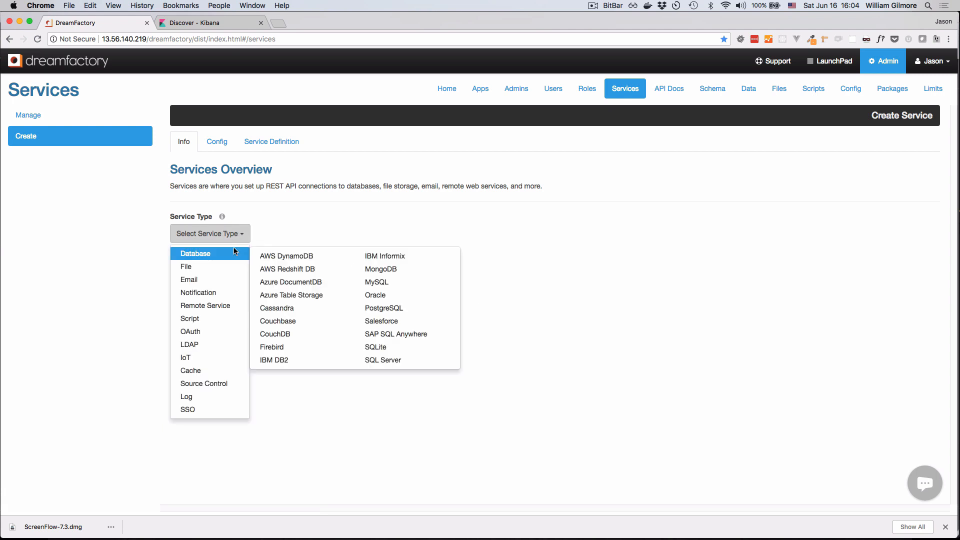
left_click(407, 361)
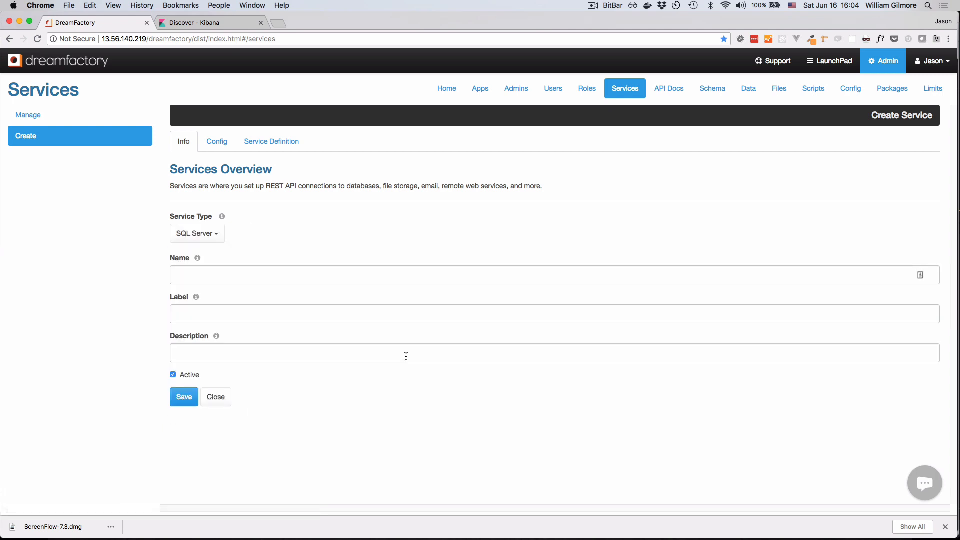
- Name the new service sqlserver and label it SQL Service
left_click(321, 274)
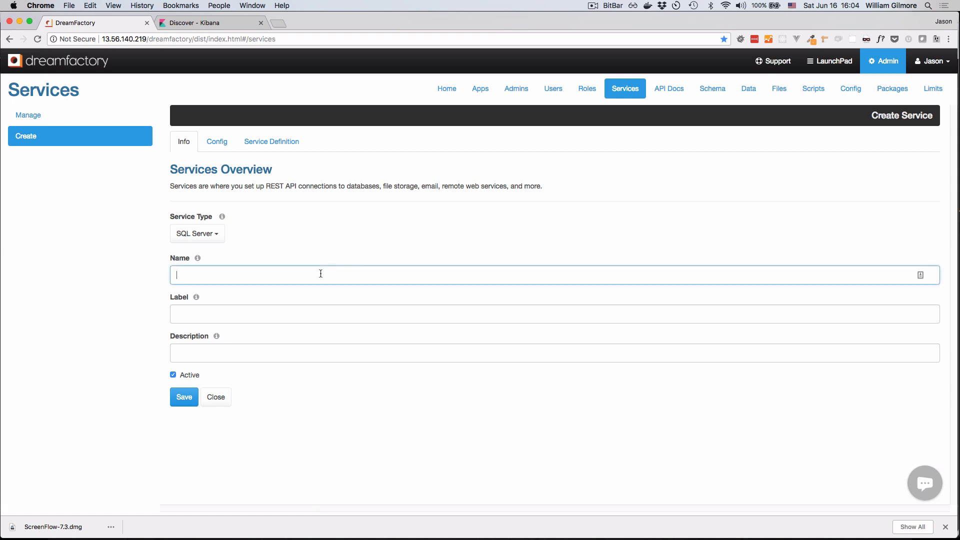
type("sqlserver")
key("Tab")
type("SQL")
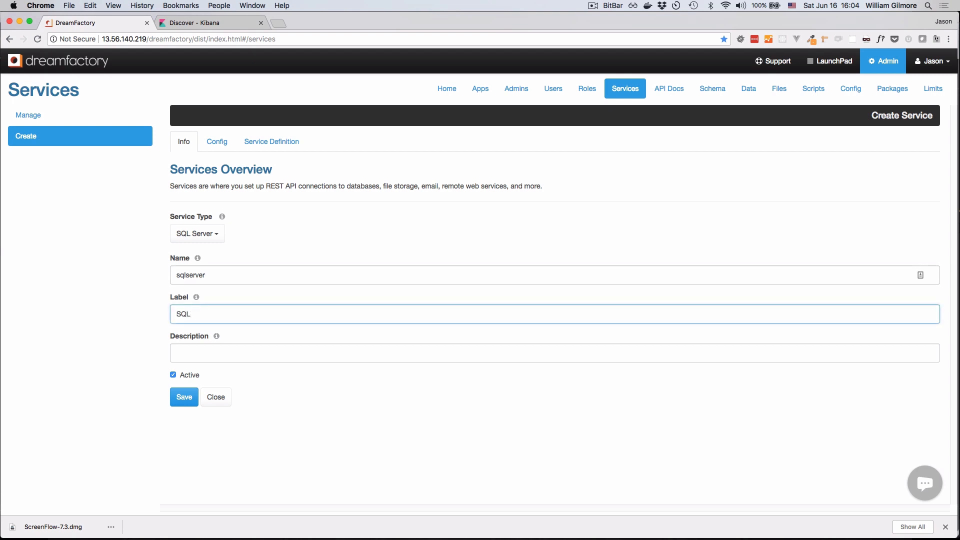
type(" Service")
key("Tab")
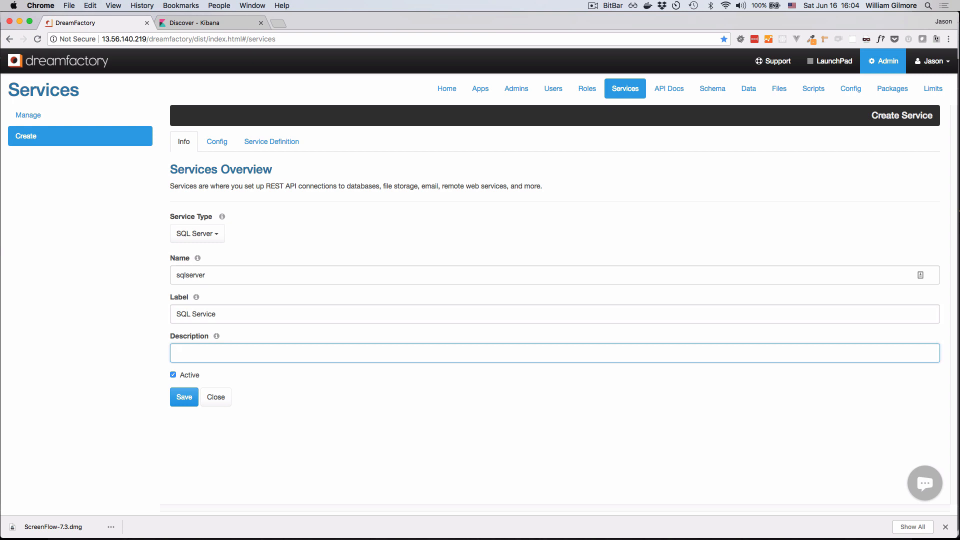
- Enter SQL Server as the description of the new service
type("SQL Servierer fo")
key("BackSpace")
key("BackSpace")
- In the service configuration, set the host to df-sqlserver.cobmdf1hux0v.us-west-1.rds.amazonaws.com and the port number to 1433
left_click(222, 146)
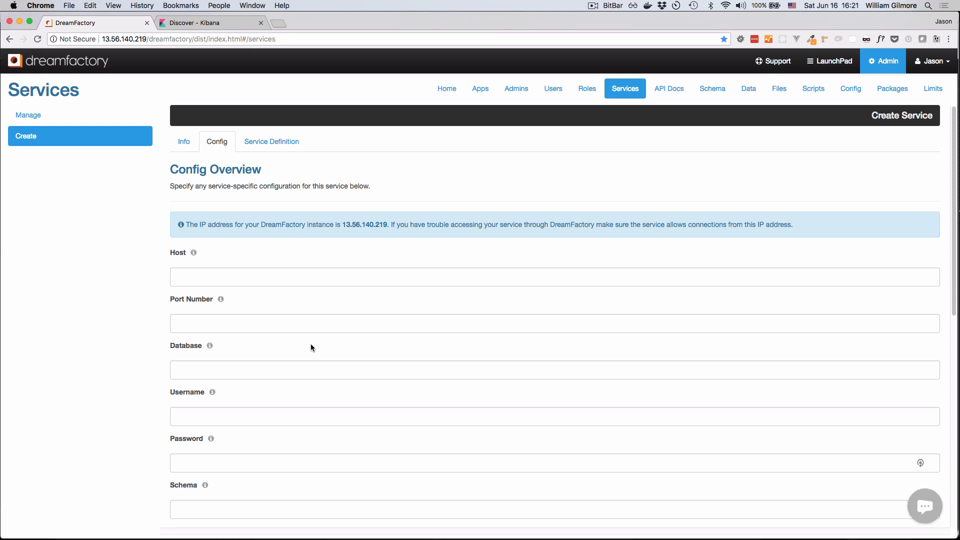
left_click(288, 279)
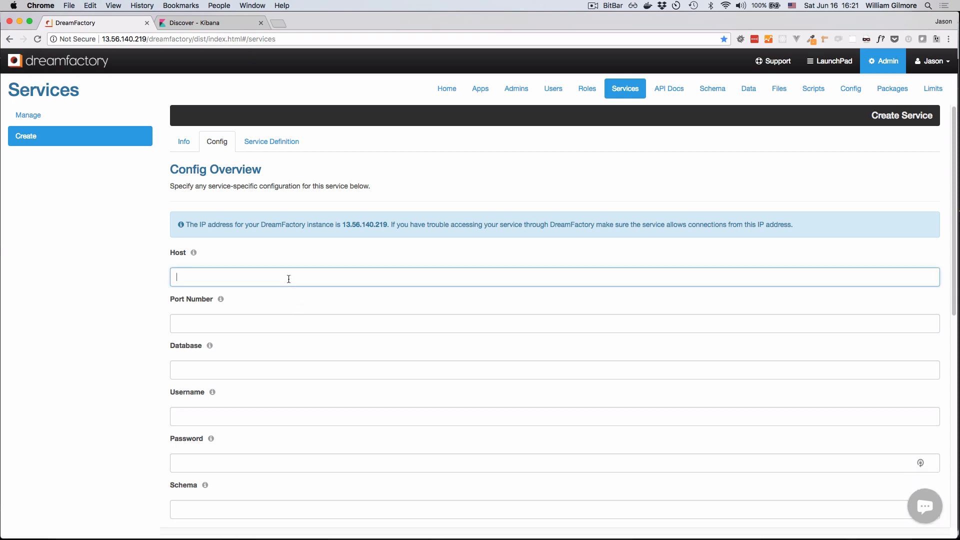
type("df-sqlserver.cobmdf1hux0v.us-west-1.rds.amazonaws.com")
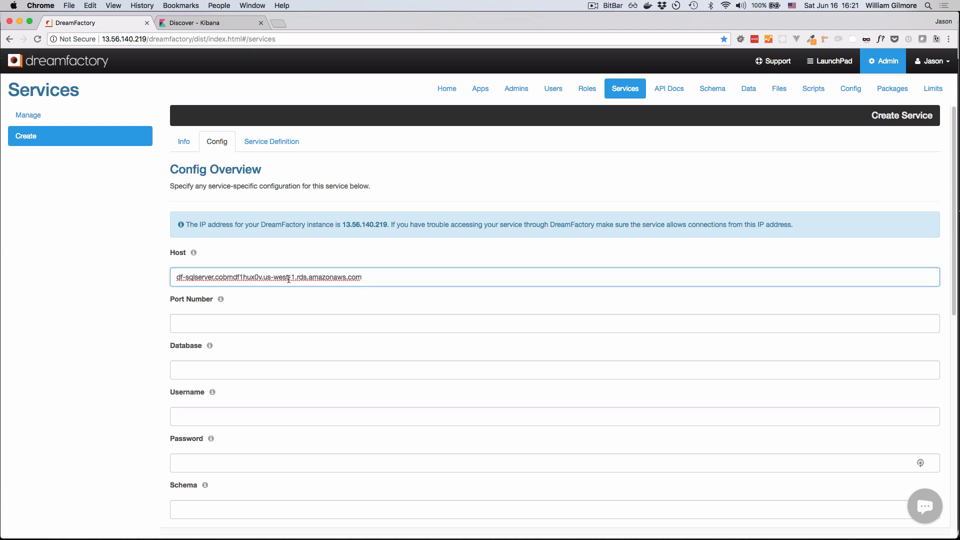
key("Tab")
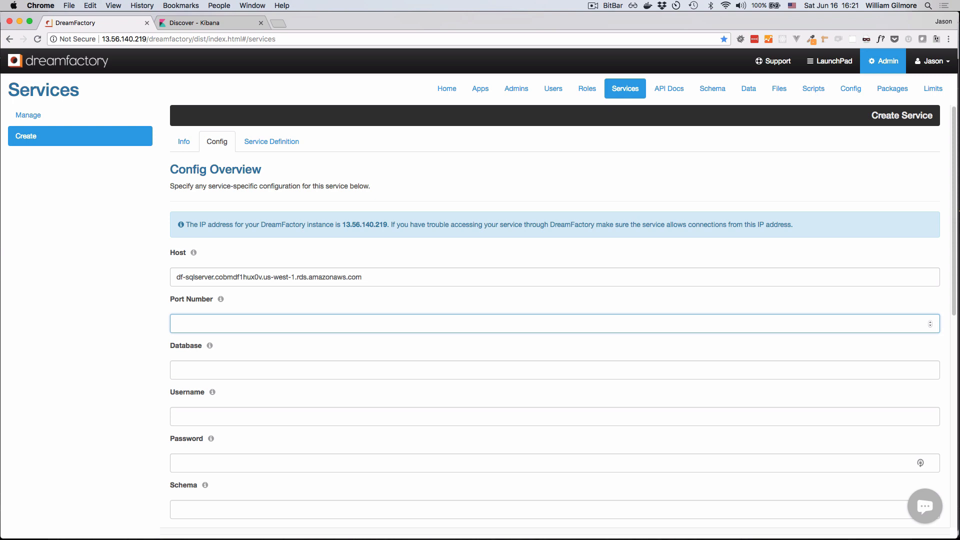
type("1433")
key("Tab")
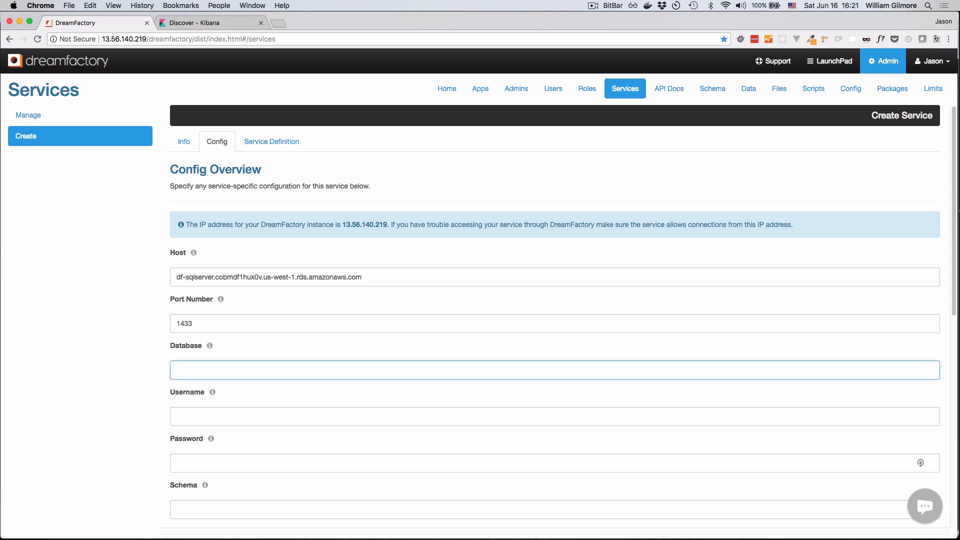
- Set the connection's database to adventureworks and its username to dreamfactorydemo
type("adventureworks")
key("Tab")
type("d")
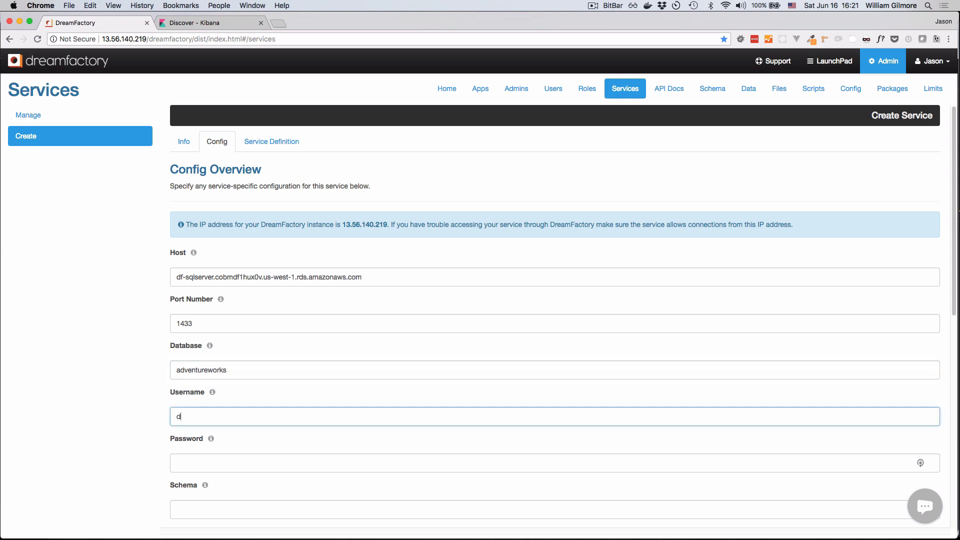
type("reamfactorydemo")
key("Tab")
- Paste the database account password and set the schema to dbo
key("super+Tab")
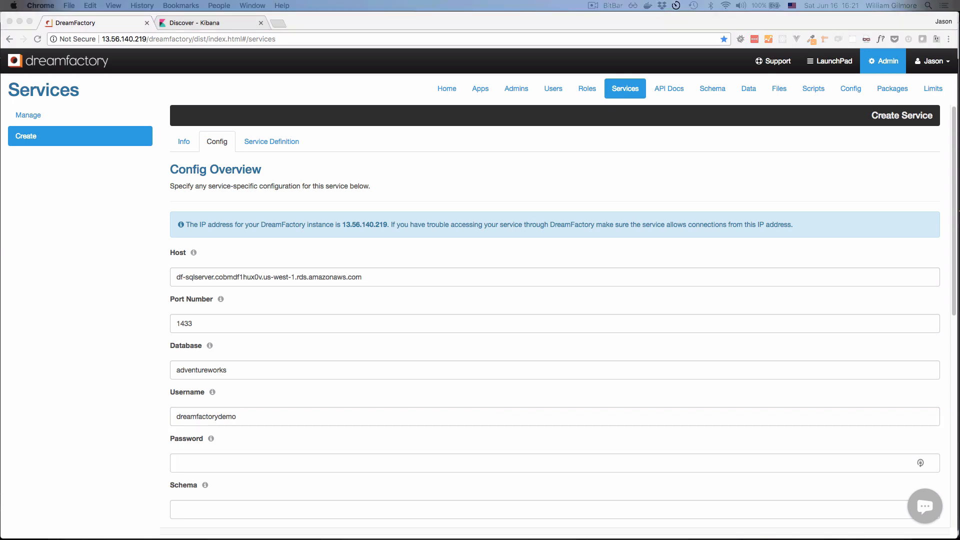
left_click(341, 460)
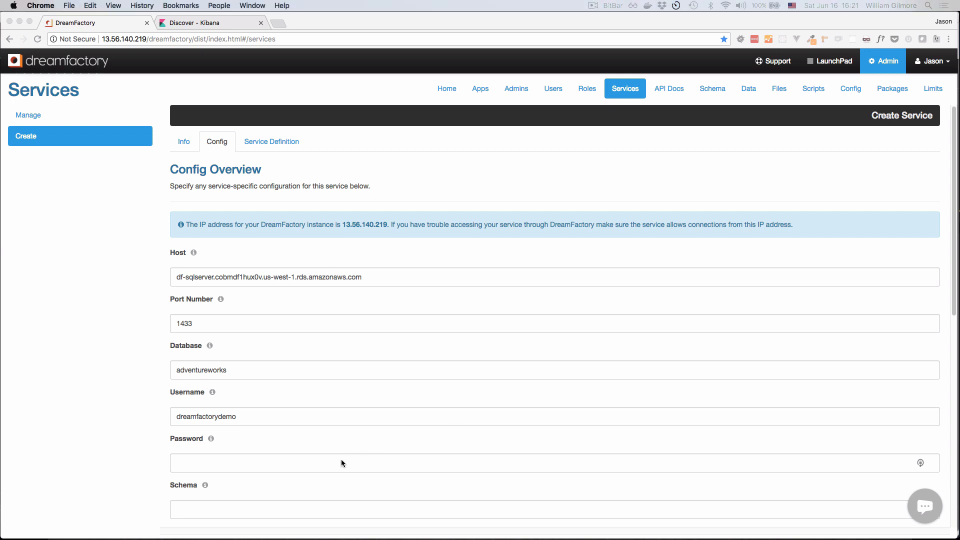
key("super+v")
key("Tab")
type("dbo")
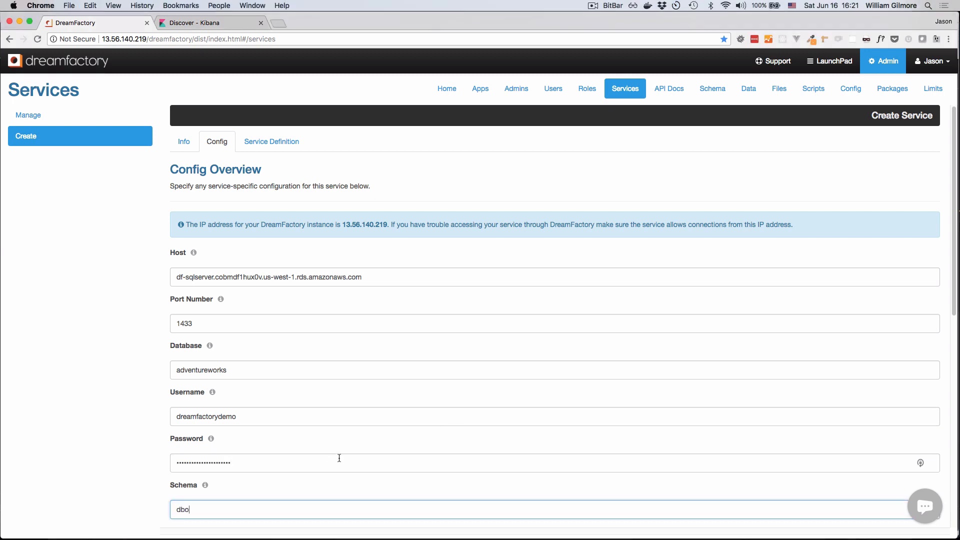
- Review the optional driver, upsert, maximum records and caching settings, and save the new SQL Server service
scroll(396, 420, "down", 5)
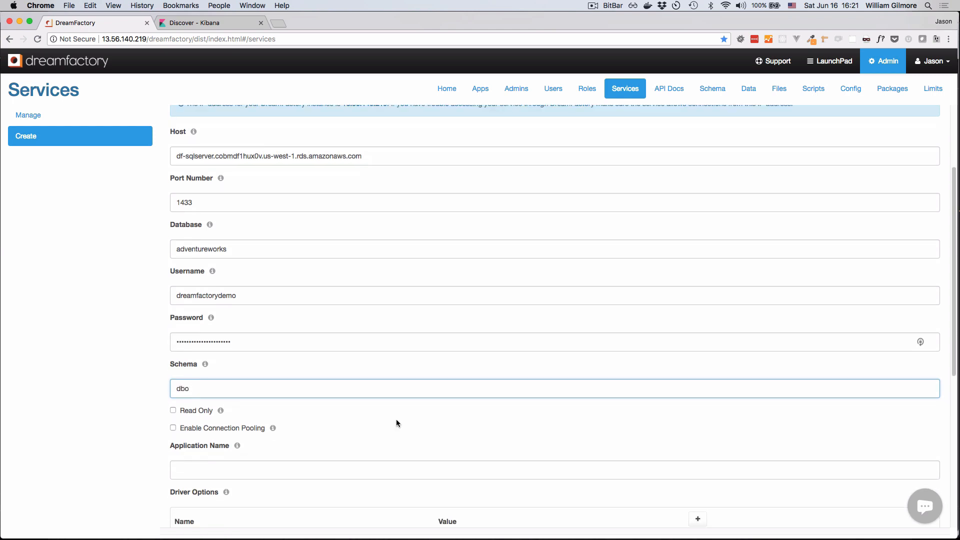
scroll(397, 423, "down", 1)
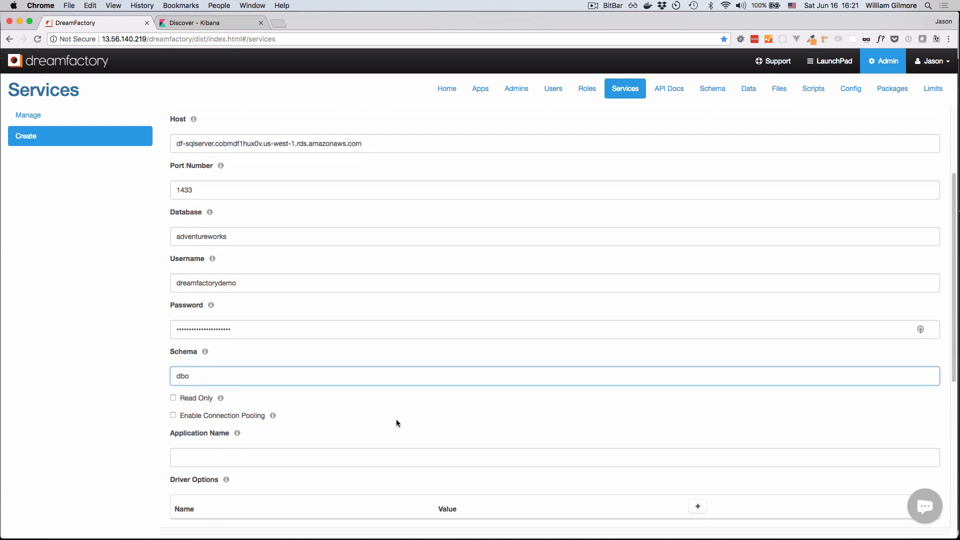
scroll(396, 423, "down", 2)
scroll(396, 422, "down", 1)
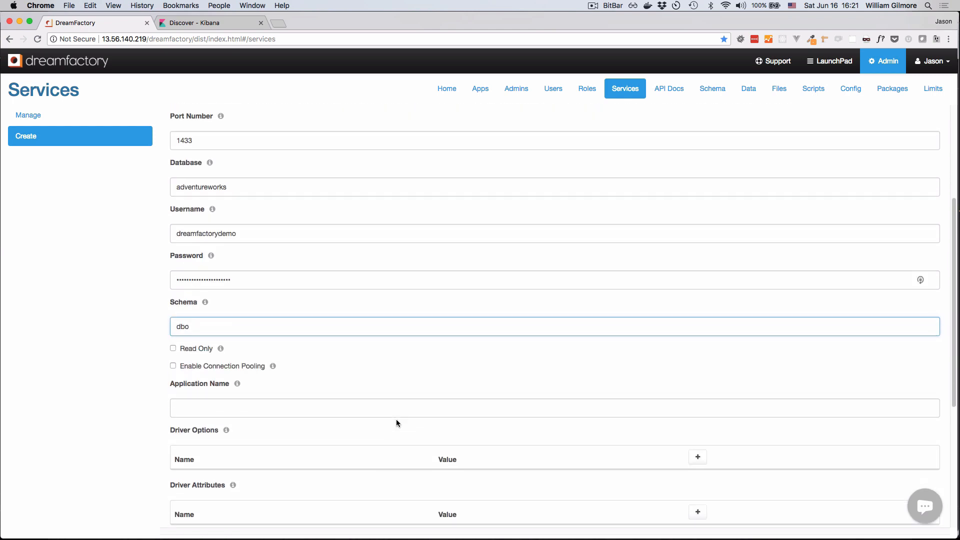
scroll(397, 422, "down", 2)
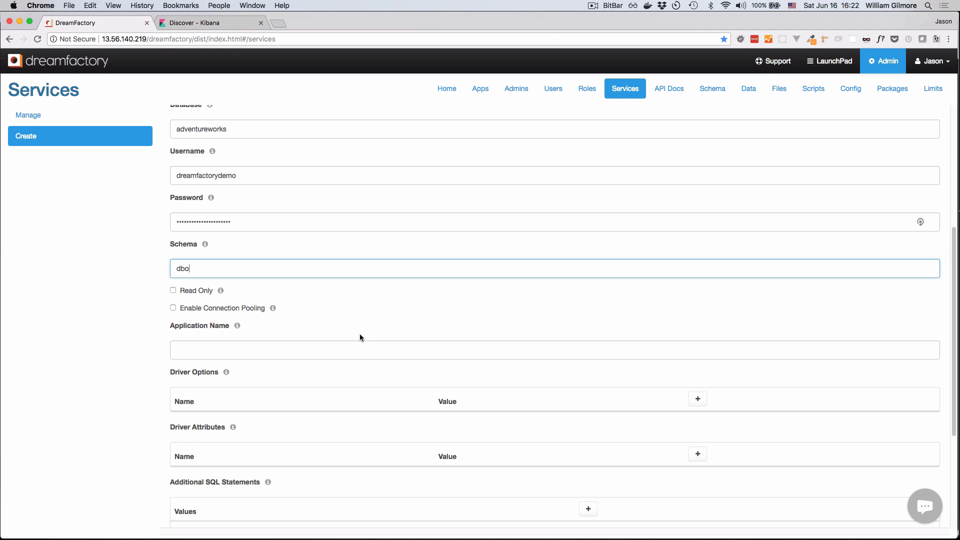
scroll(391, 345, "down", 2)
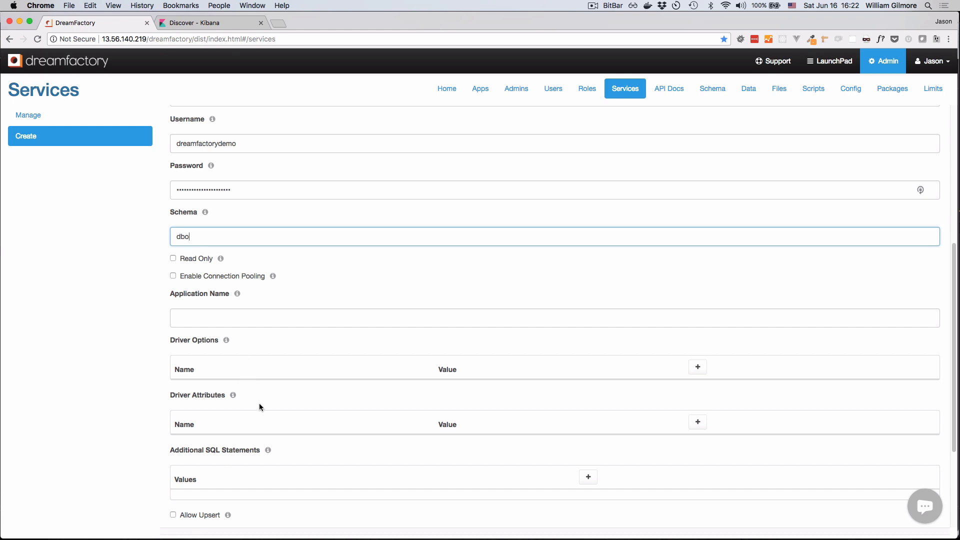
scroll(259, 403, "down", 9)
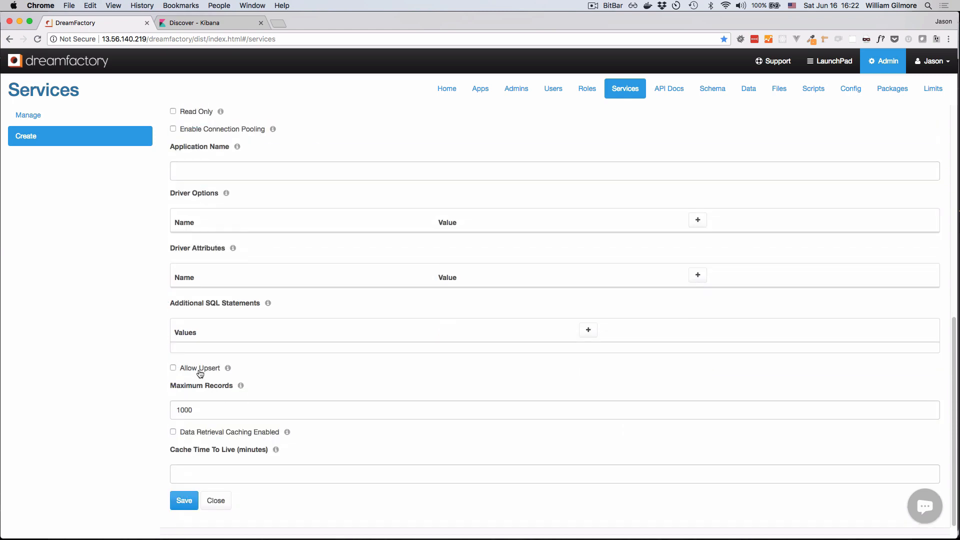
double_click(212, 410)
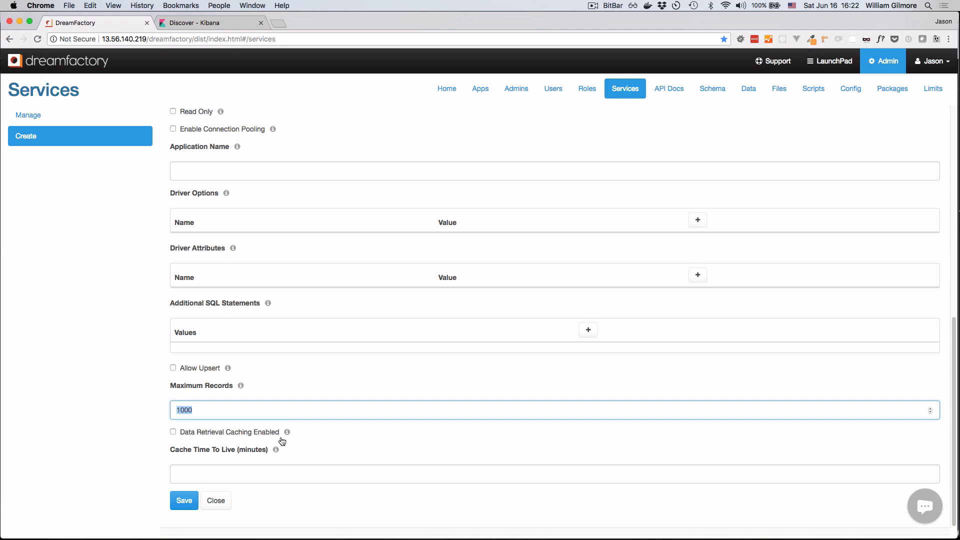
left_click(322, 472)
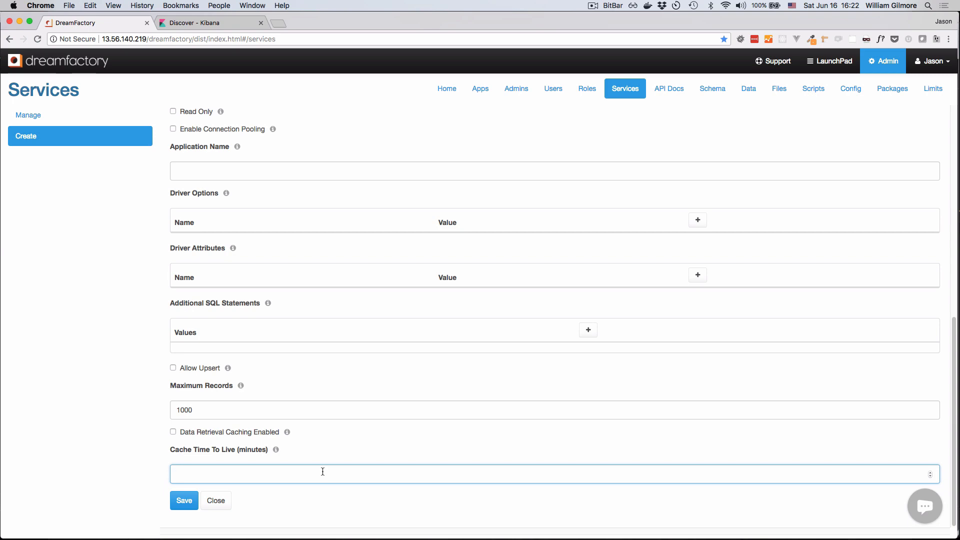
left_click(183, 500)
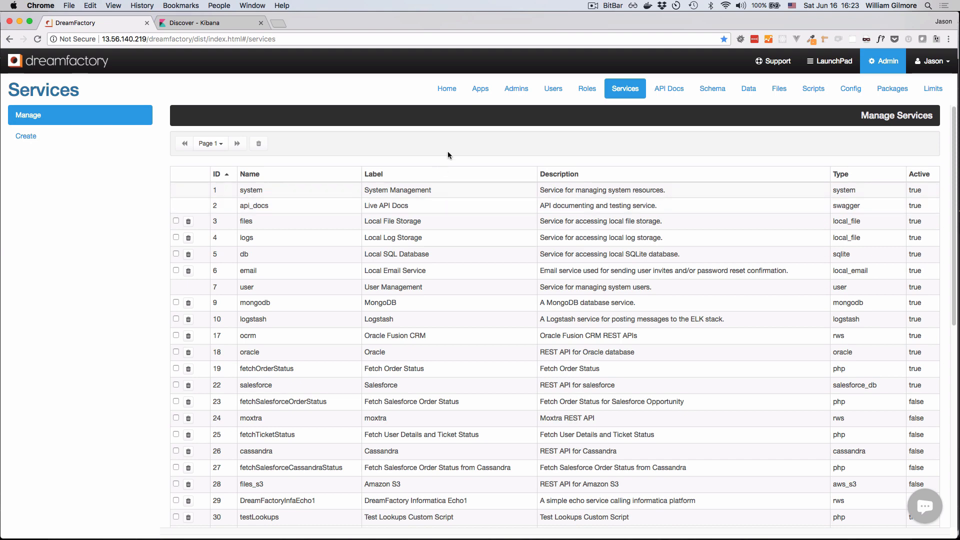
- Open the sqlserver service from the list of services and examine its saved info and configuration
scroll(437, 268, "down", 3)
scroll(438, 268, "down", 5)
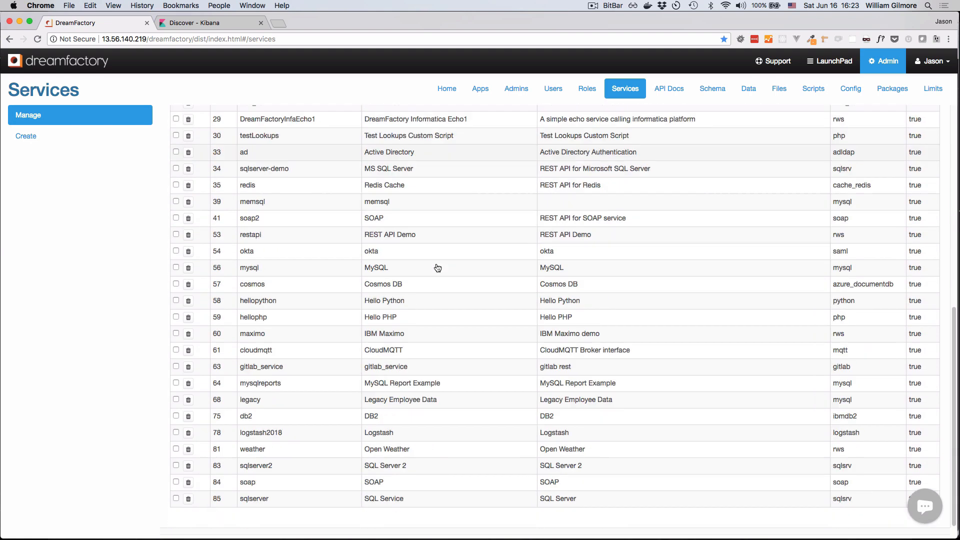
left_click(413, 499)
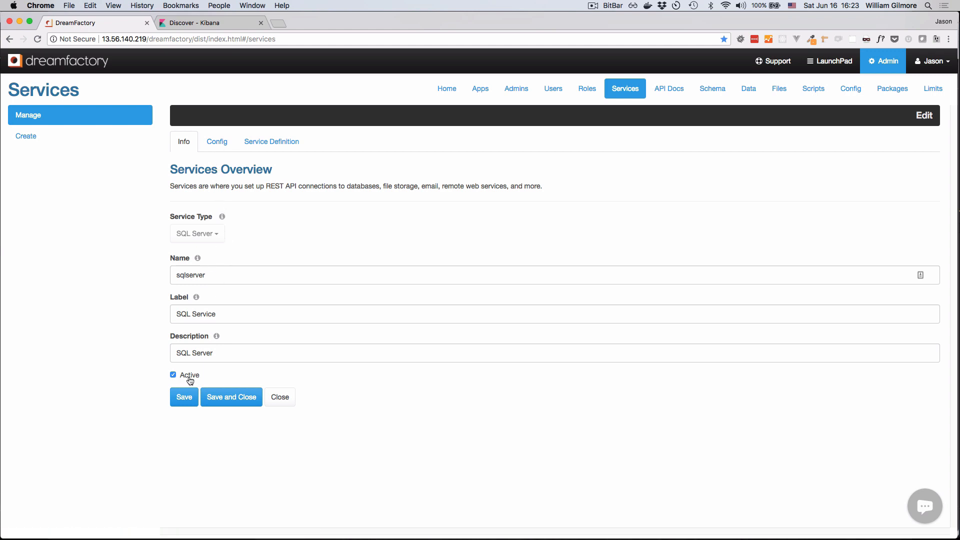
left_click(213, 143)
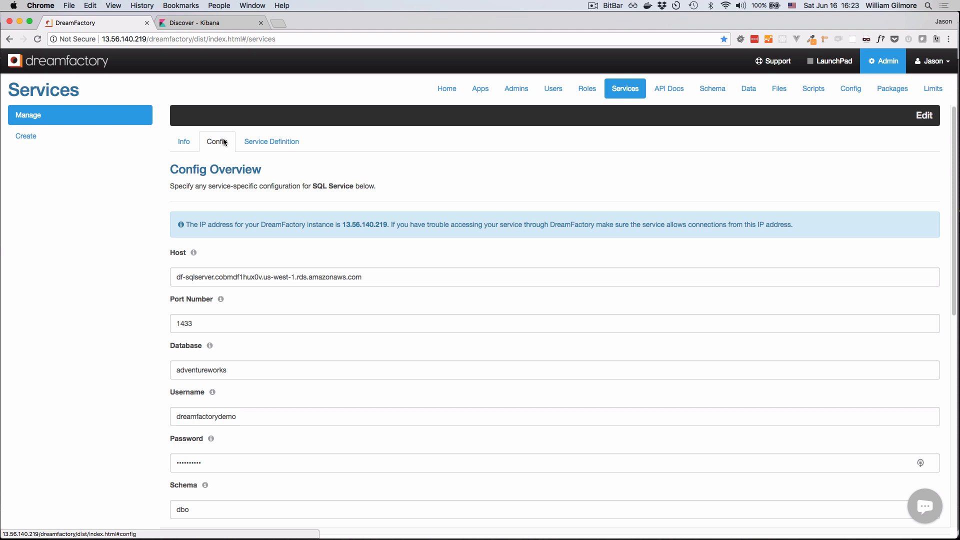
- Open the API documentation of the sqlserver service
left_click(668, 98)
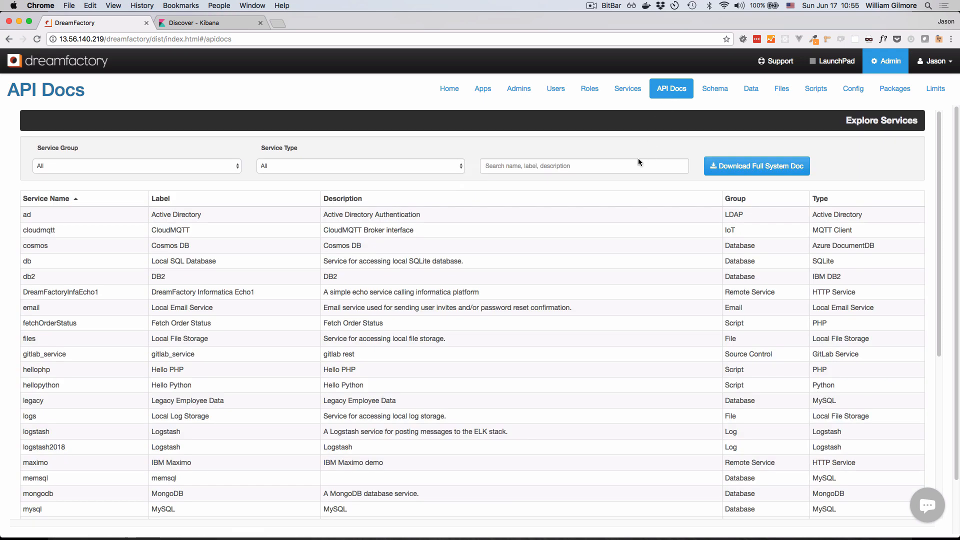
scroll(560, 300, "down", 5)
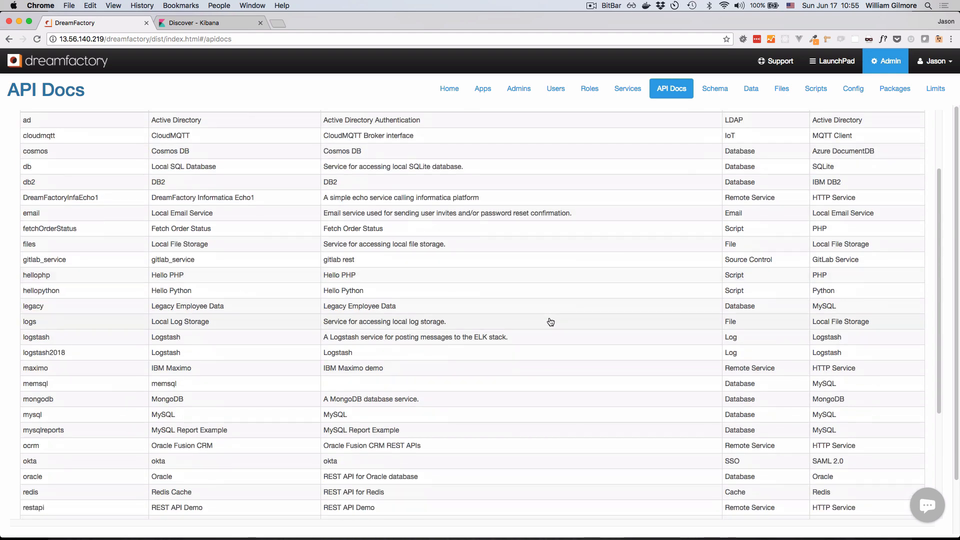
scroll(550, 322, "down", 3)
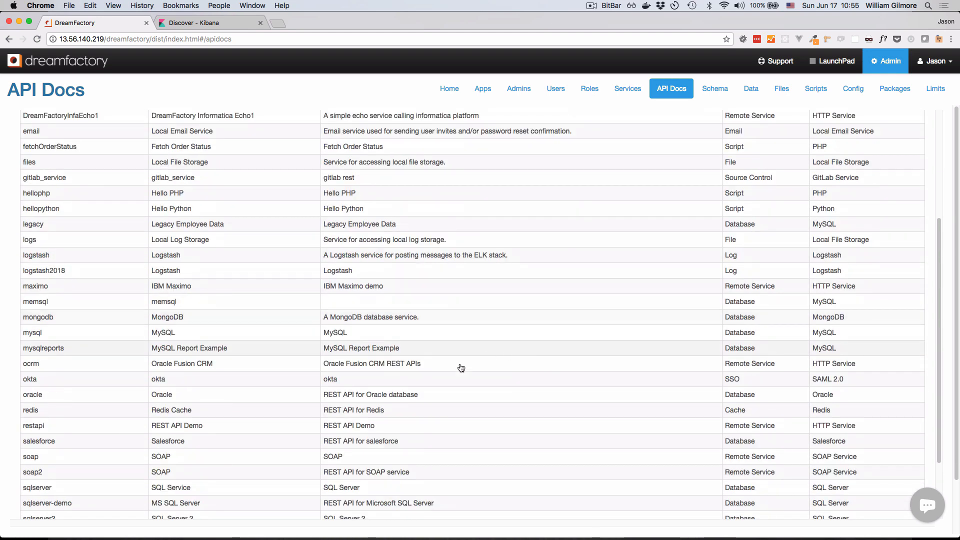
left_click(241, 490)
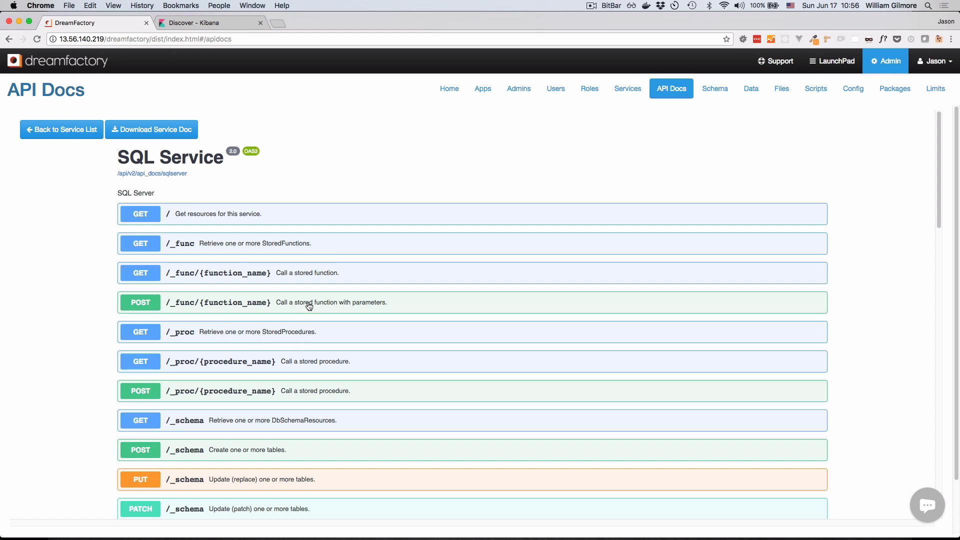
- Find the GET /_table/{table_name} endpoint for retrieving one or more records and make its parameters editable for a trial call
scroll(337, 392, "down", 2)
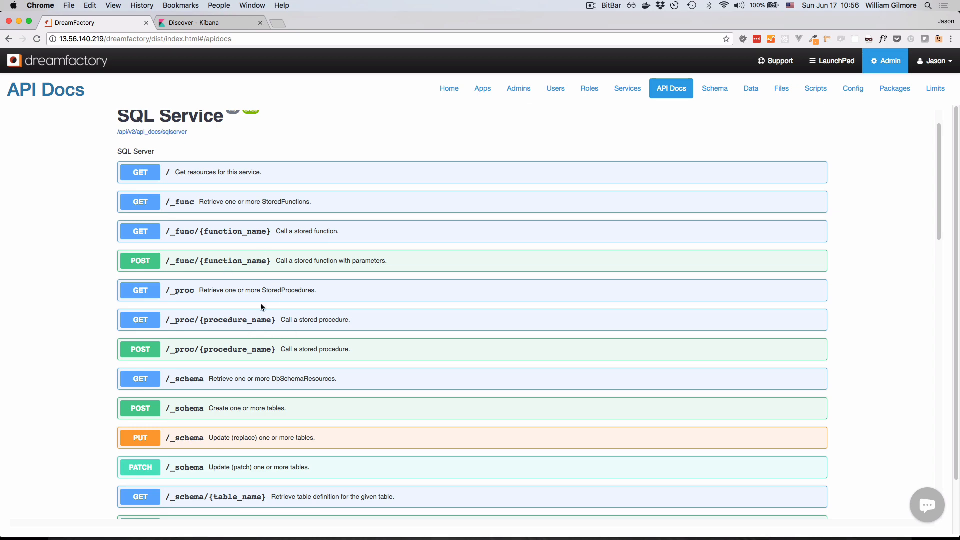
scroll(297, 364, "down", 5)
scroll(298, 366, "down", 20)
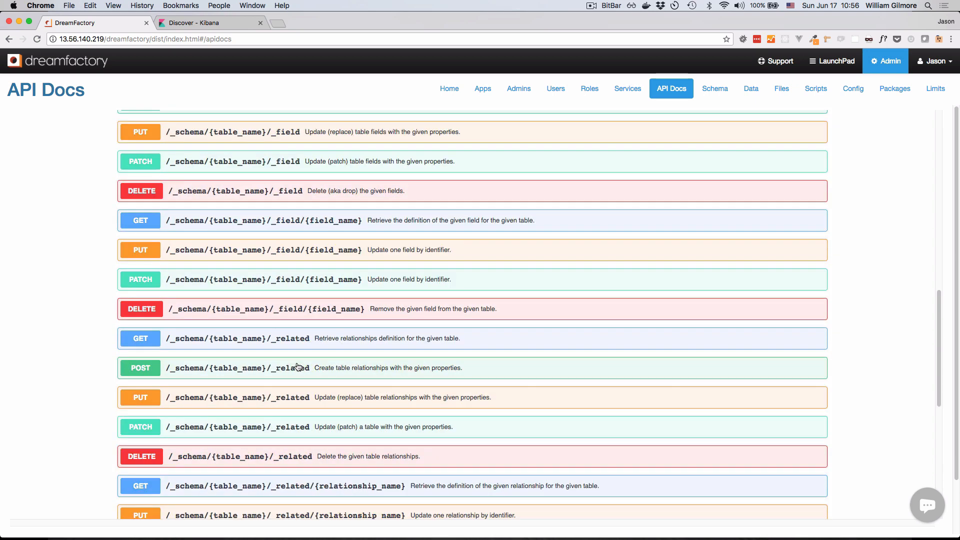
scroll(298, 368, "down", 3)
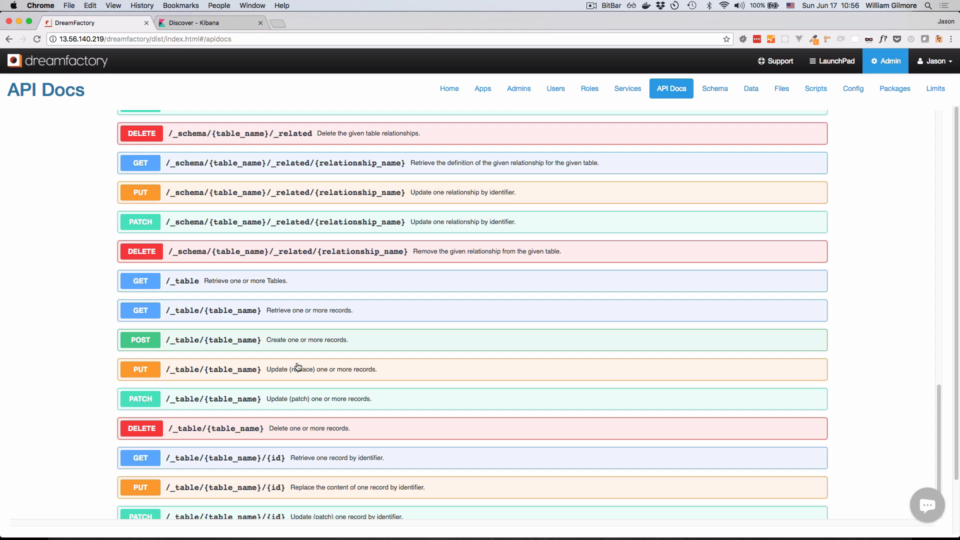
scroll(298, 366, "down", 1)
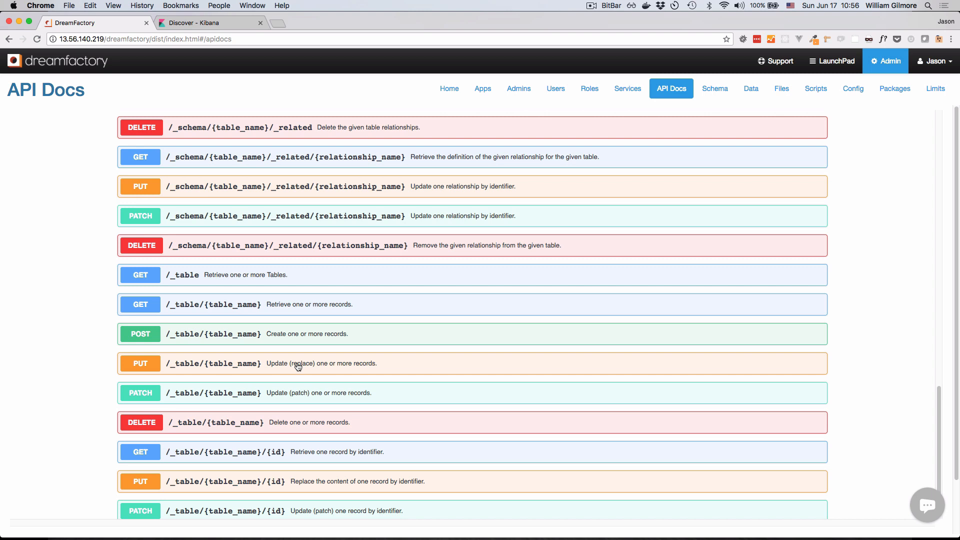
scroll(310, 377, "down", 2)
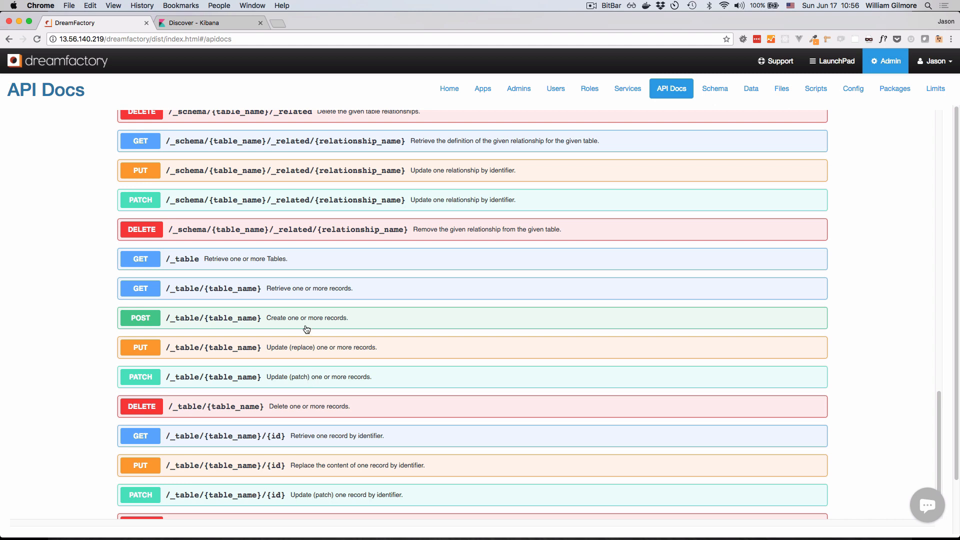
left_click(315, 297)
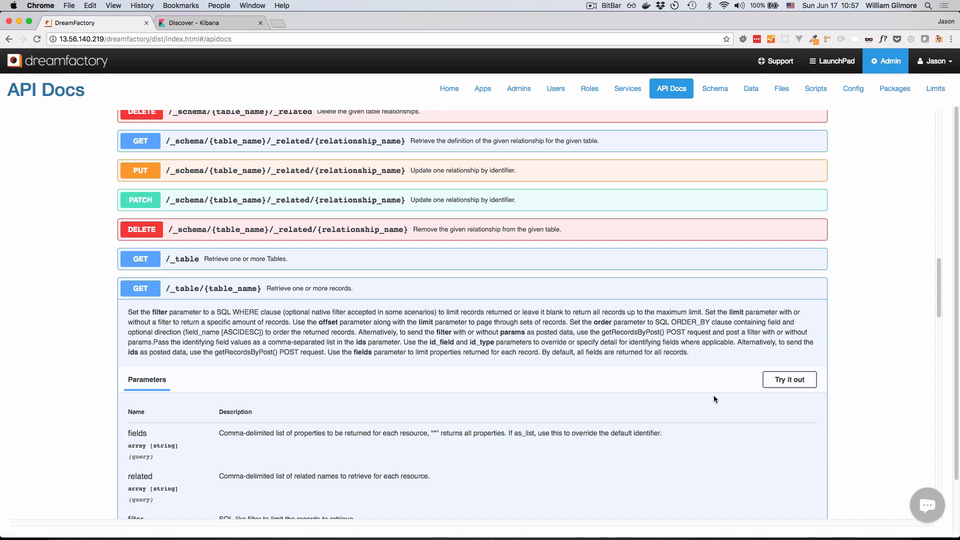
left_click(774, 384)
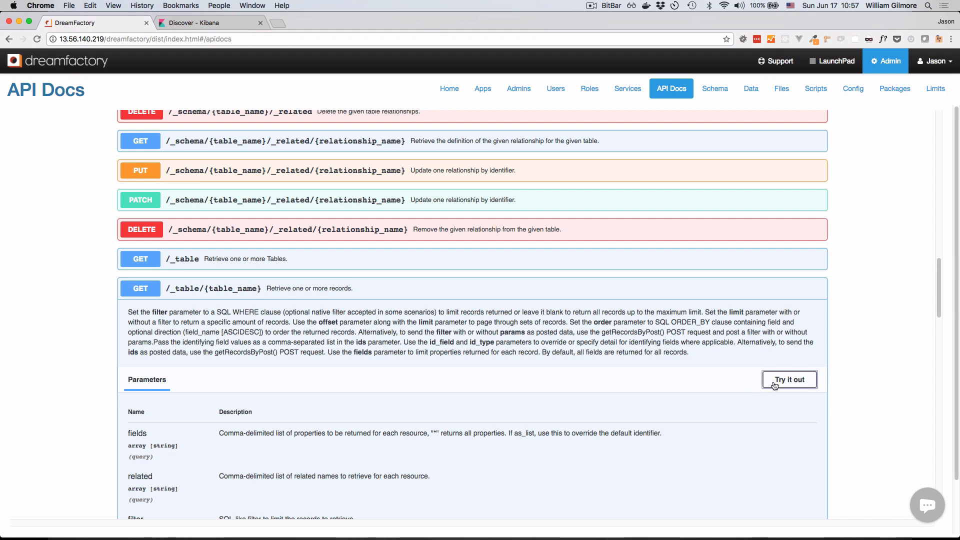
- Look through the endpoint's query parameters and set the required table_name to Customer
scroll(566, 398, "down", 3)
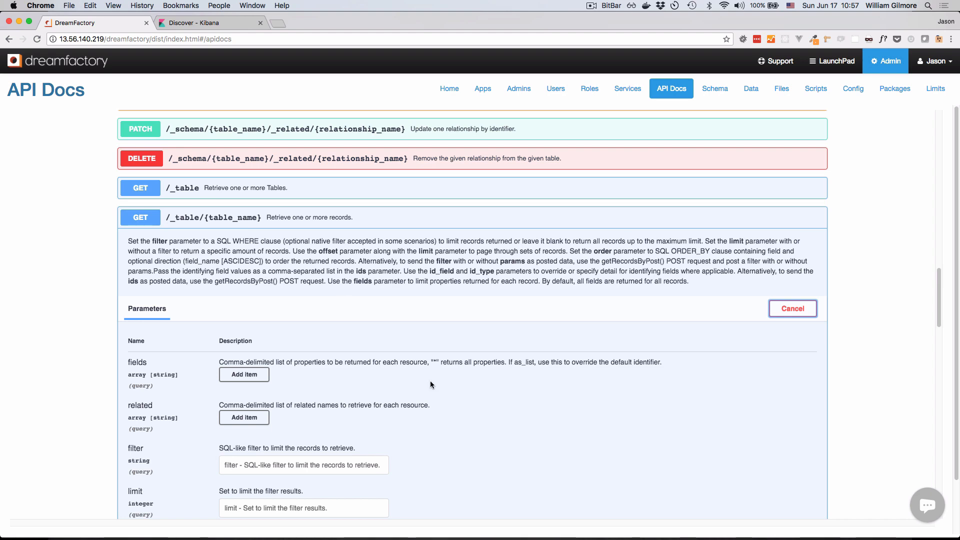
scroll(546, 436, "down", 5)
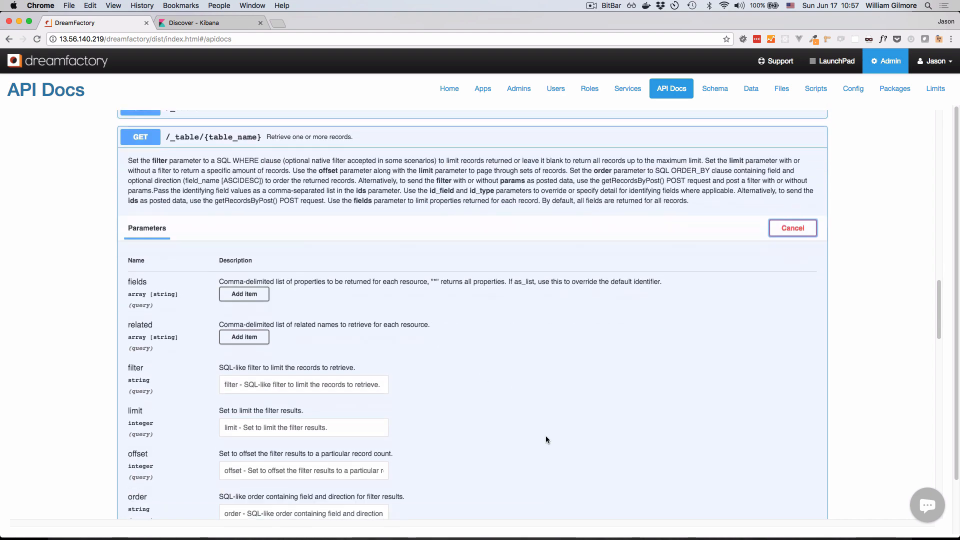
scroll(546, 439, "down", 6)
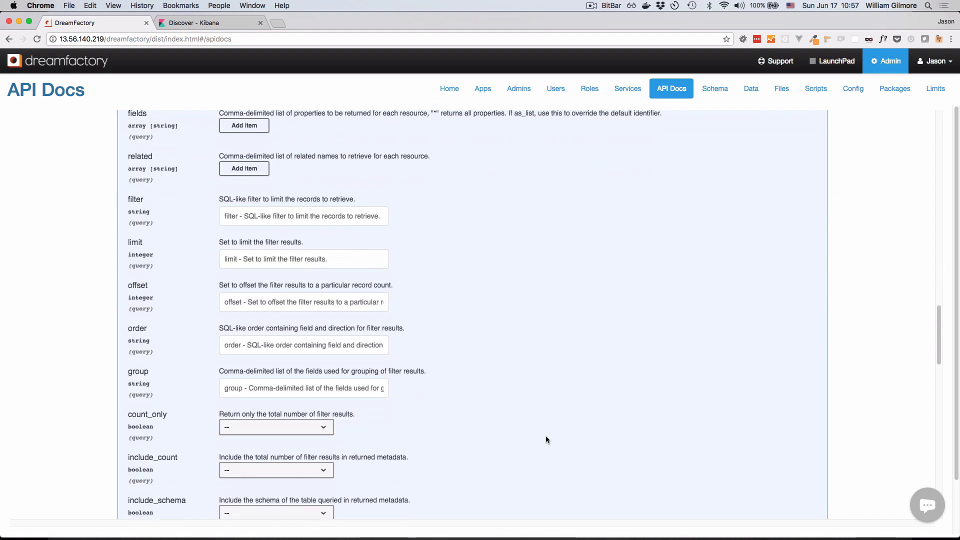
scroll(546, 439, "down", 5)
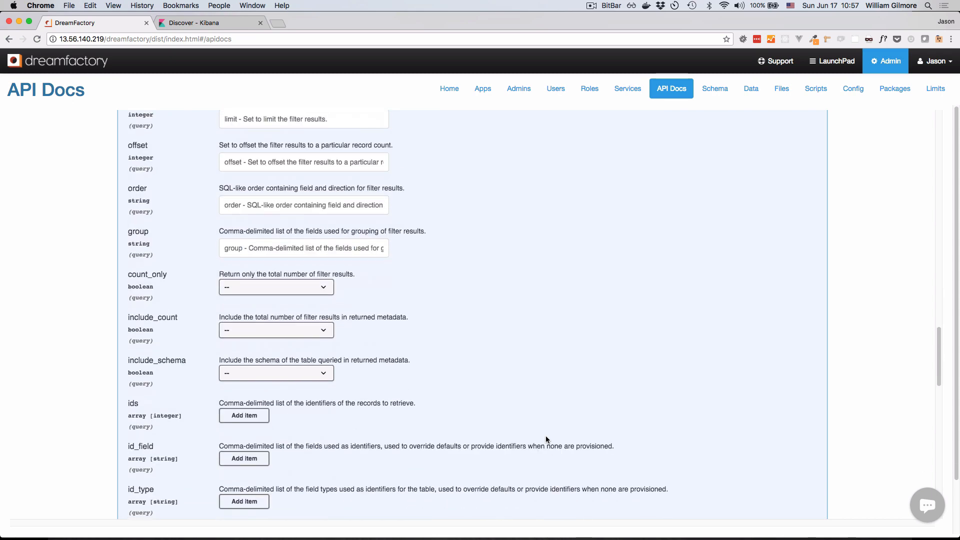
scroll(546, 439, "down", 3)
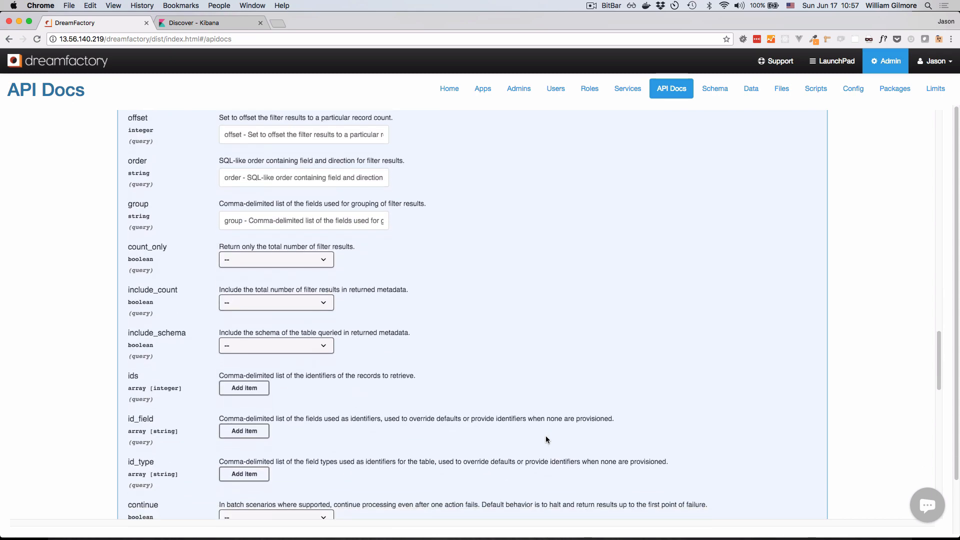
scroll(546, 439, "down", 5)
left_click(279, 465)
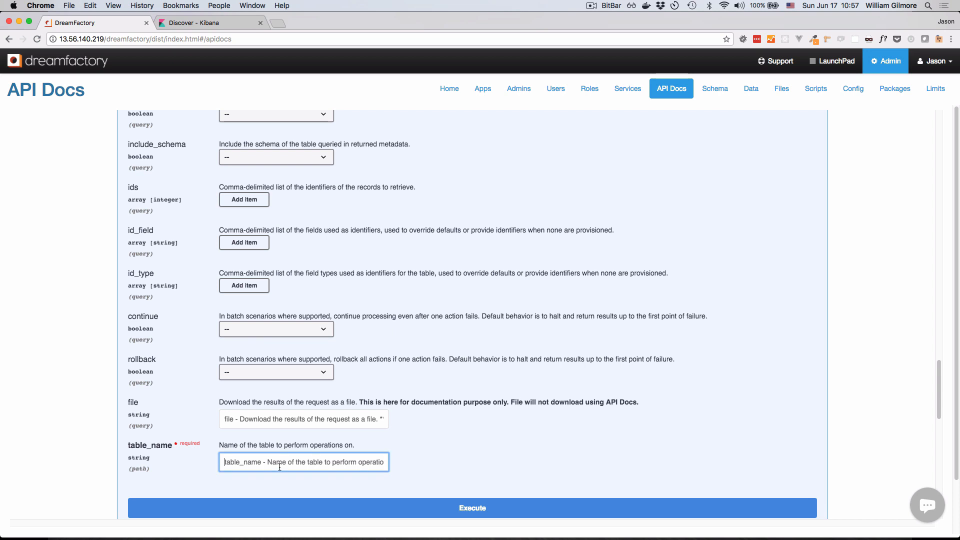
type("Customer")
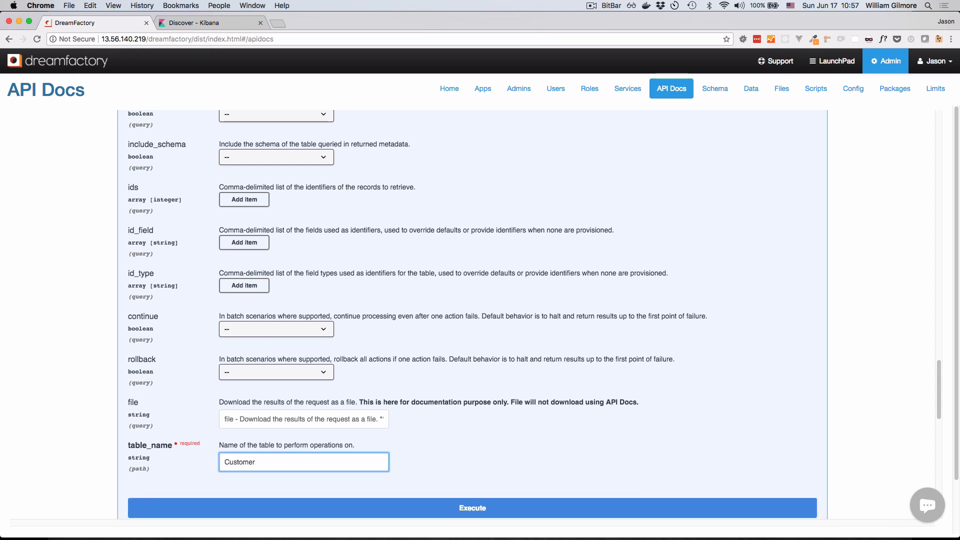
scroll(443, 469, "down", 1)
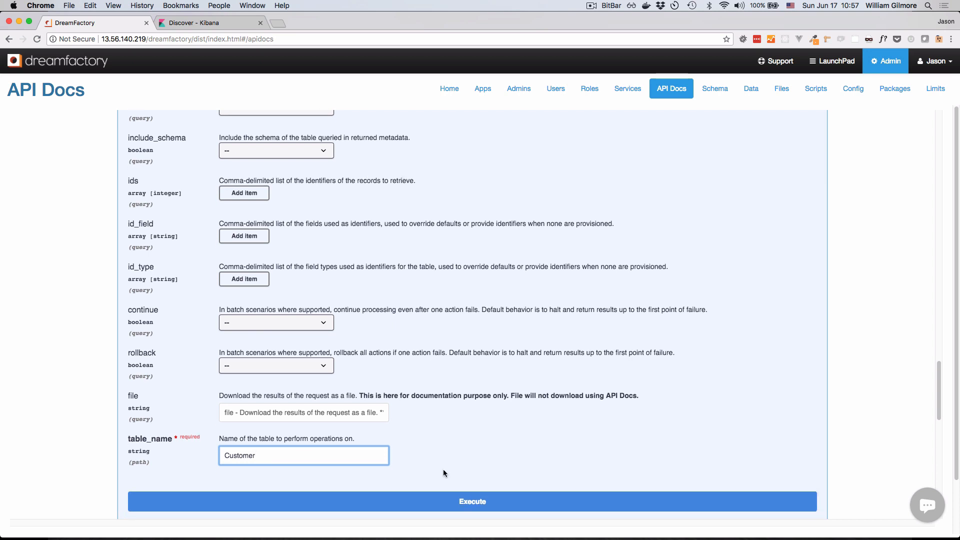
scroll(443, 469, "down", 3)
left_click_drag(256, 418, 227, 418)
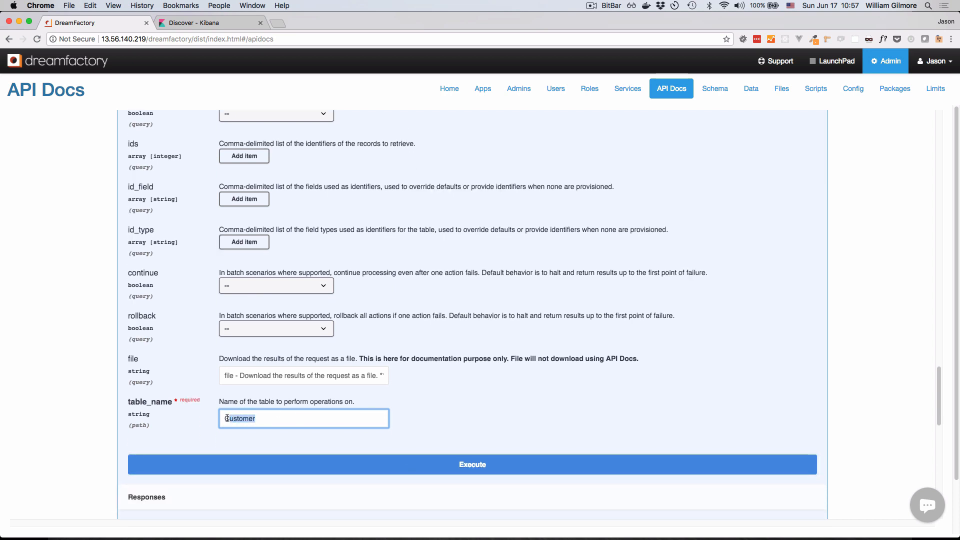
- Execute the Customer table request and examine its response body, status code and request URL
scroll(488, 428, "down", 5)
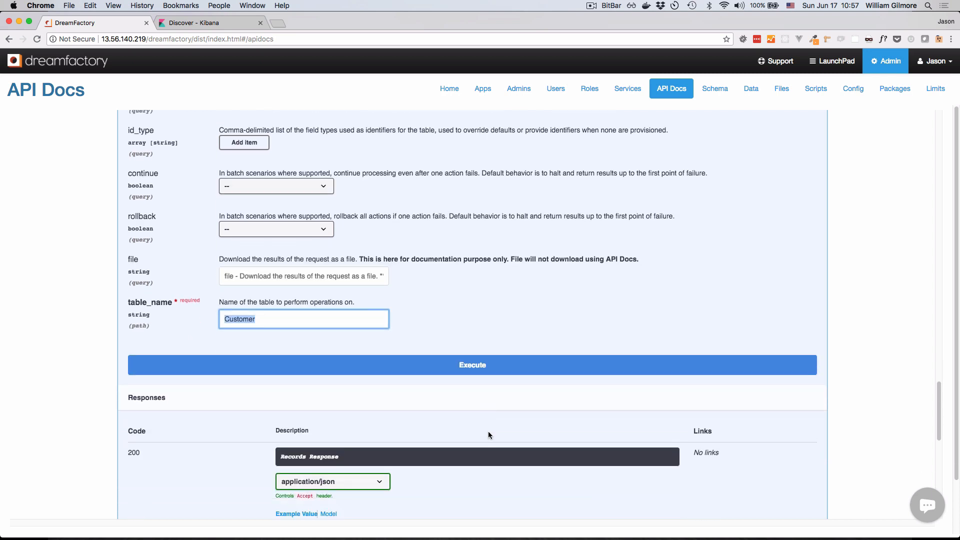
left_click(475, 365)
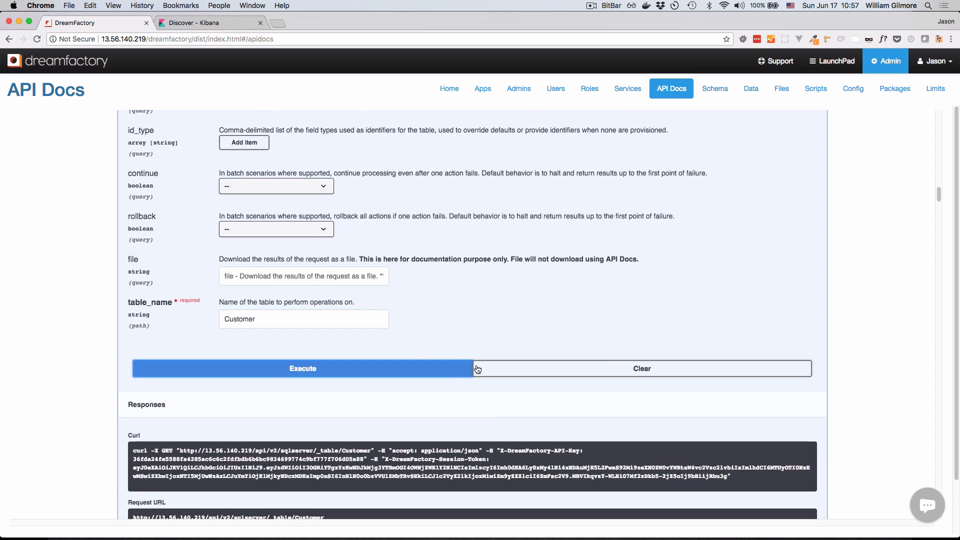
scroll(498, 414, "down", 6)
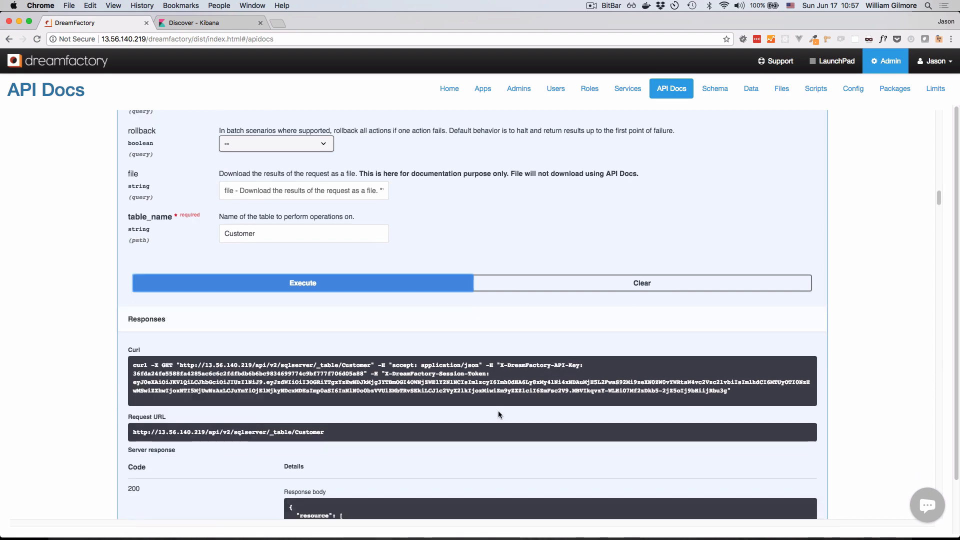
scroll(498, 414, "down", 5)
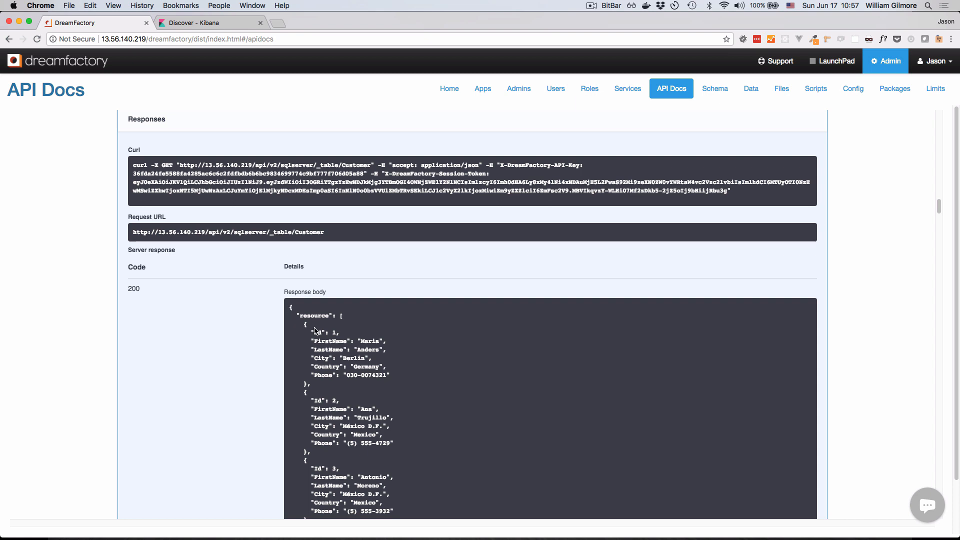
left_click_drag(139, 290, 129, 290)
left_click_drag(325, 233, 133, 232)
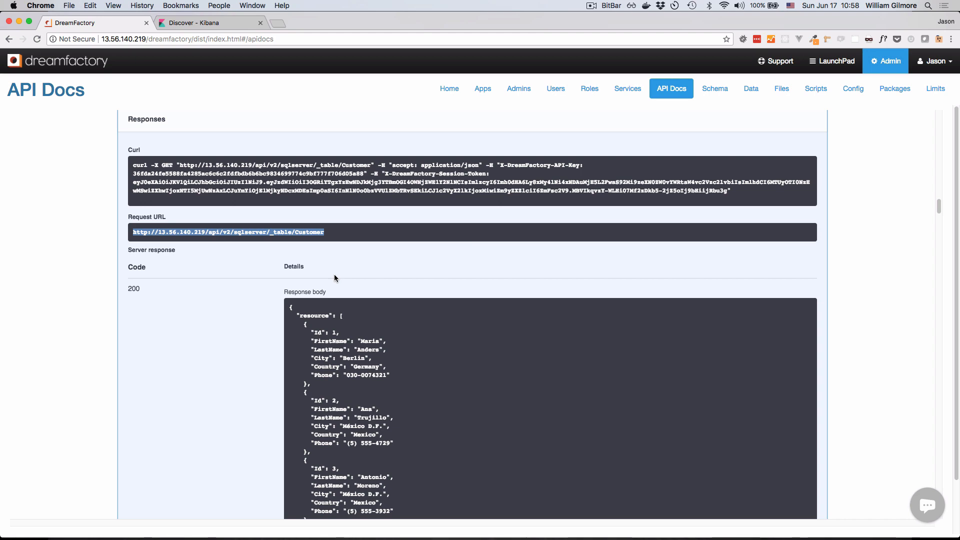
- Add an item to the request's fields parameter and set it to FirstName
scroll(364, 287, "up", 15)
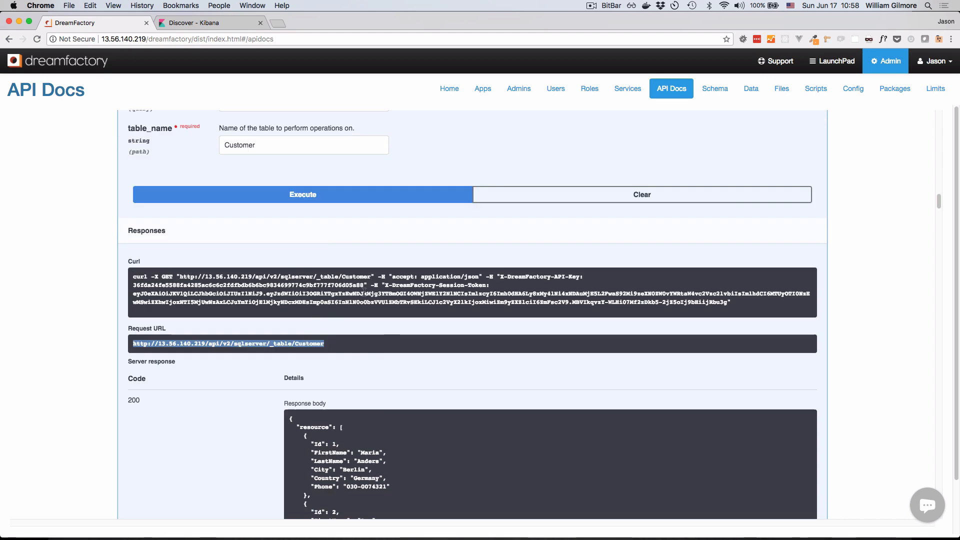
scroll(364, 295, "up", 8)
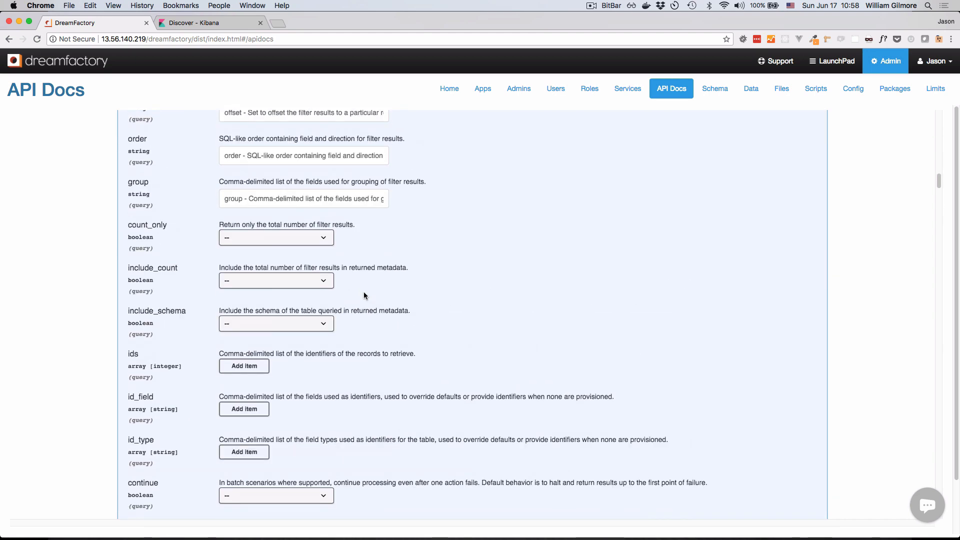
scroll(364, 292, "up", 3)
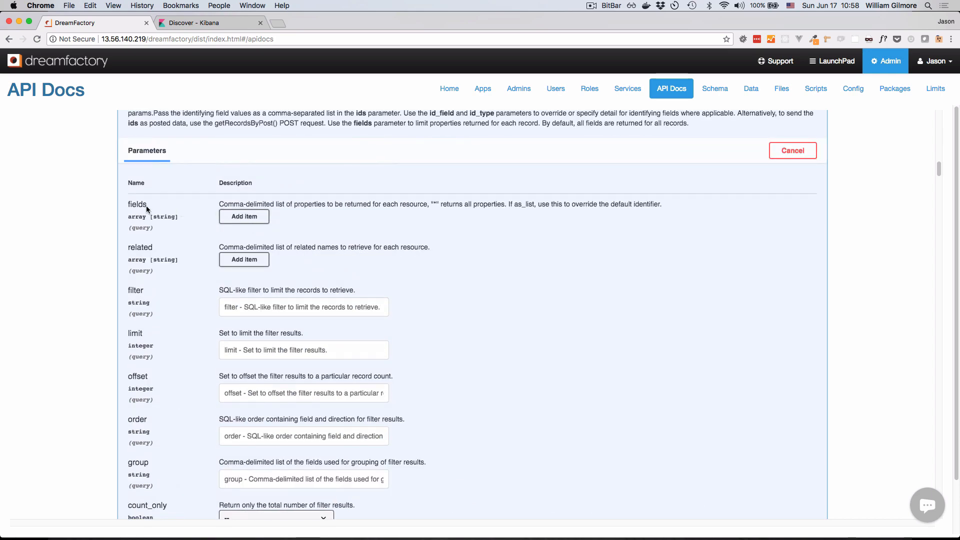
left_click_drag(146, 205, 129, 205)
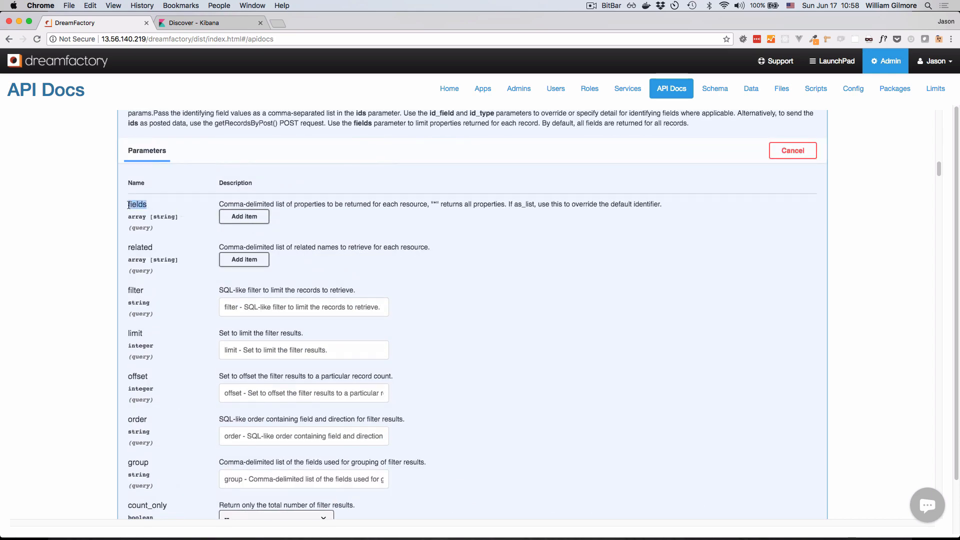
left_click(242, 217)
left_click(255, 218)
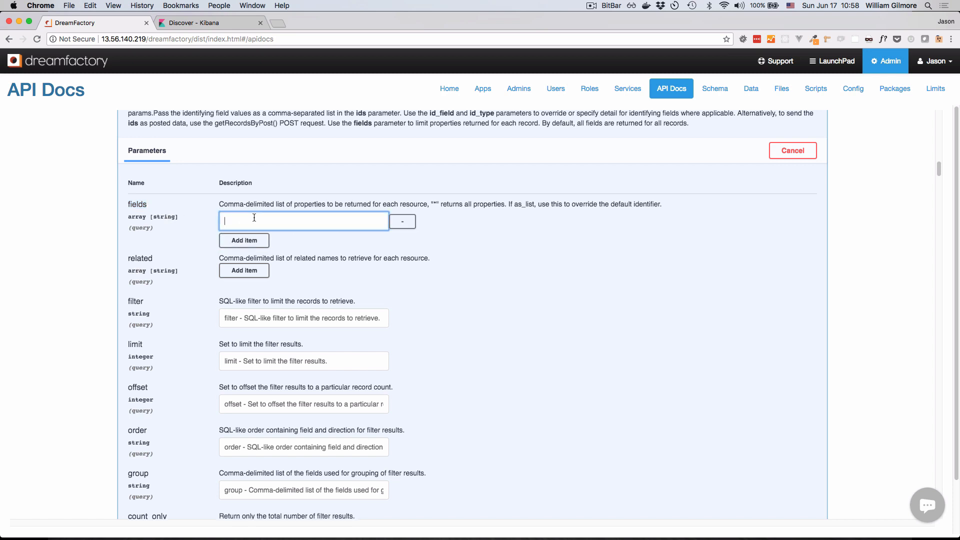
type("FirstName")
- Check the field names in the response body and add LastName as a second item of the fields parameter
scroll(490, 400, "down", 15)
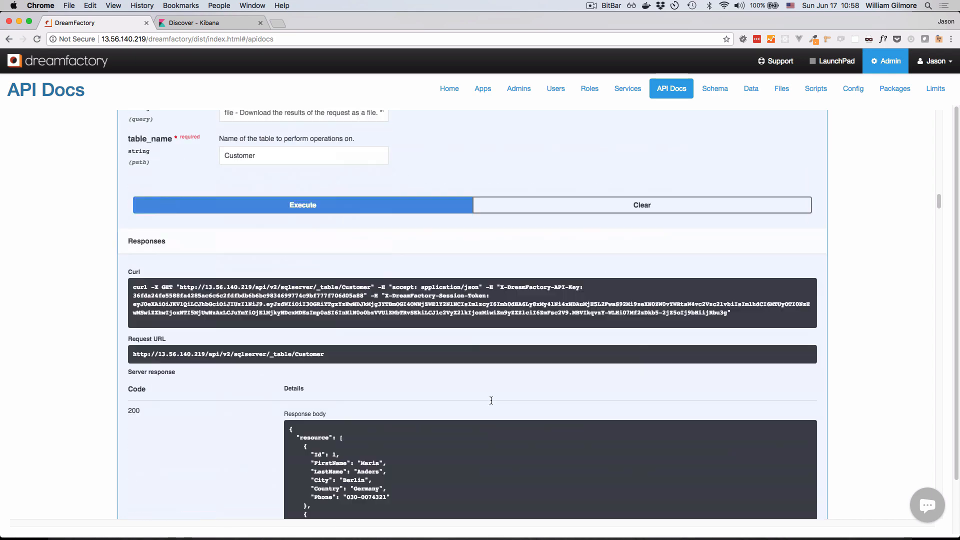
double_click(343, 391)
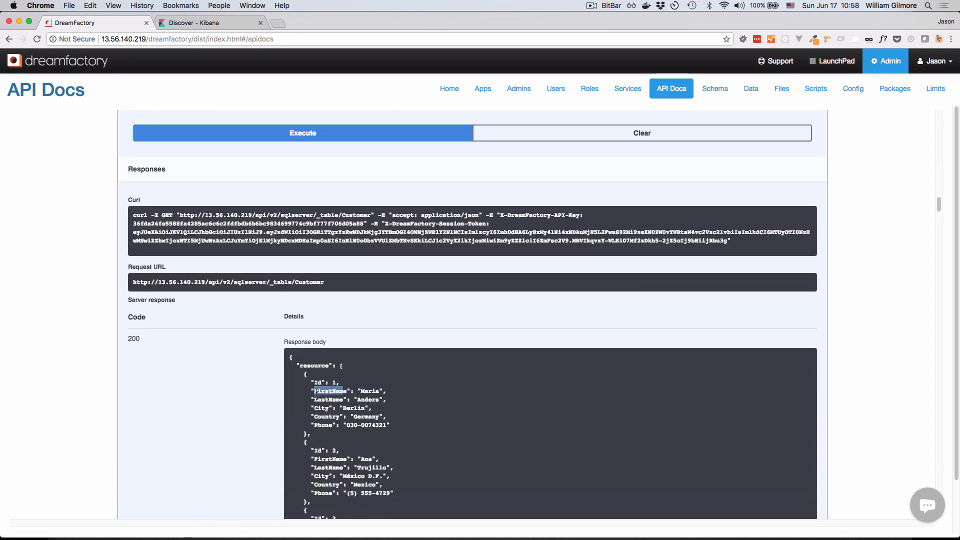
scroll(432, 411, "up", 1)
scroll(431, 410, "up", 15)
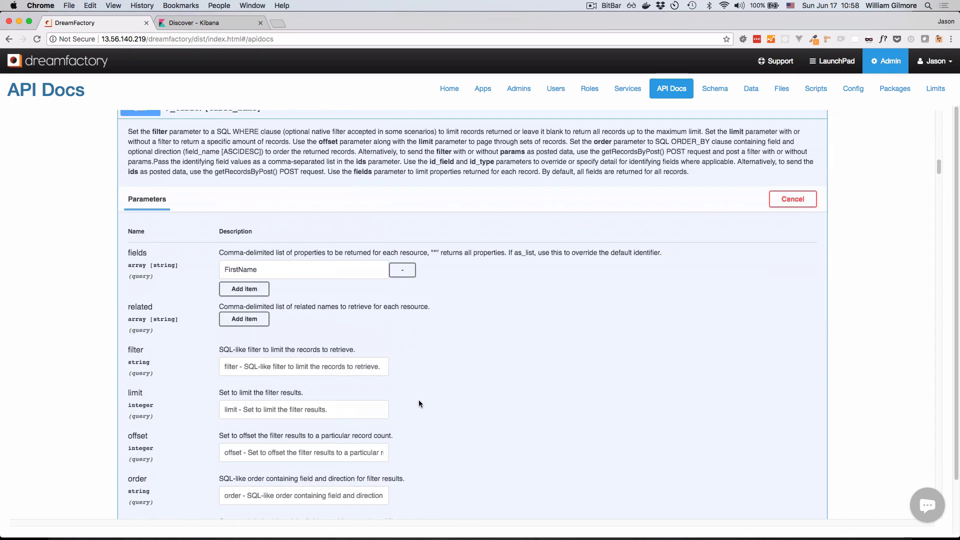
left_click(234, 289)
left_click(314, 300)
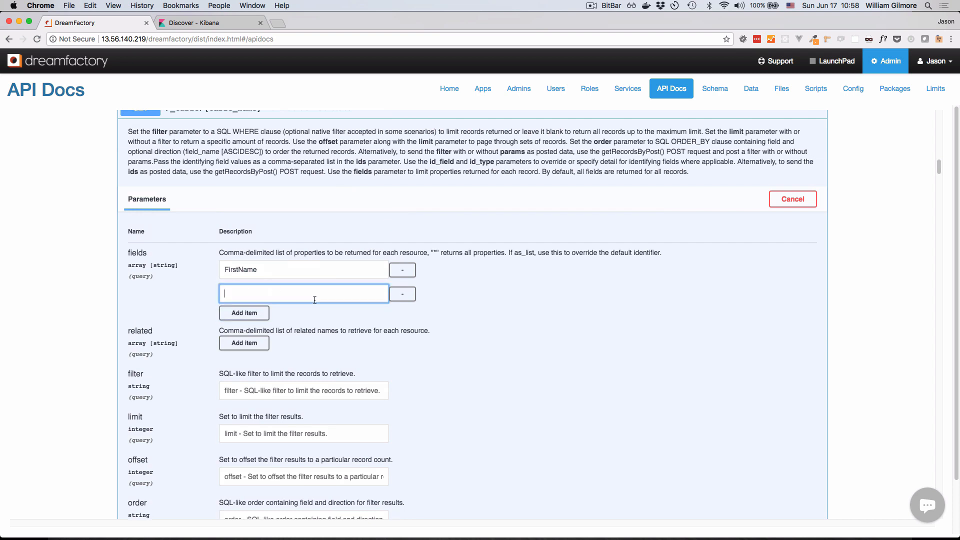
type("LastName")
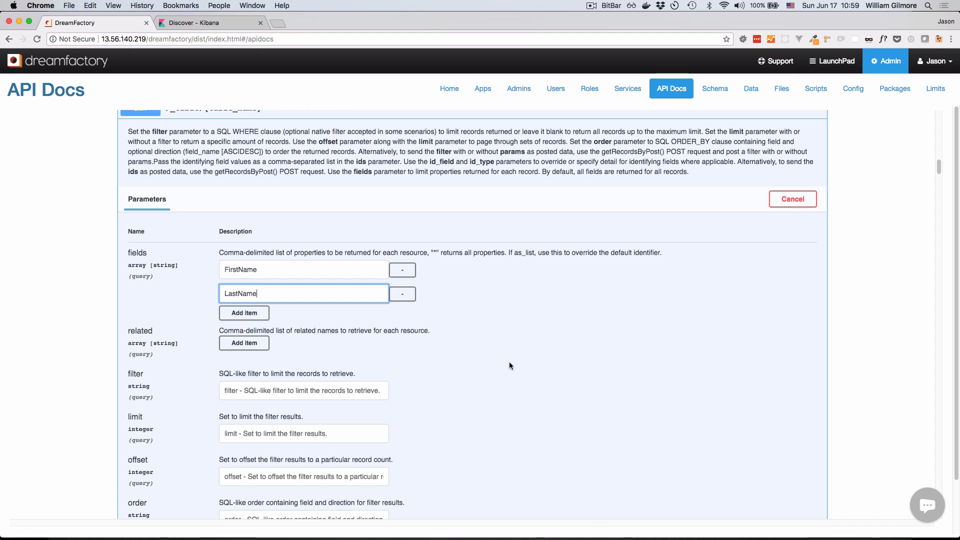
- Set the limit parameter of the Customer table request to 5
scroll(509, 362, "down", 3)
scroll(509, 362, "down", 1)
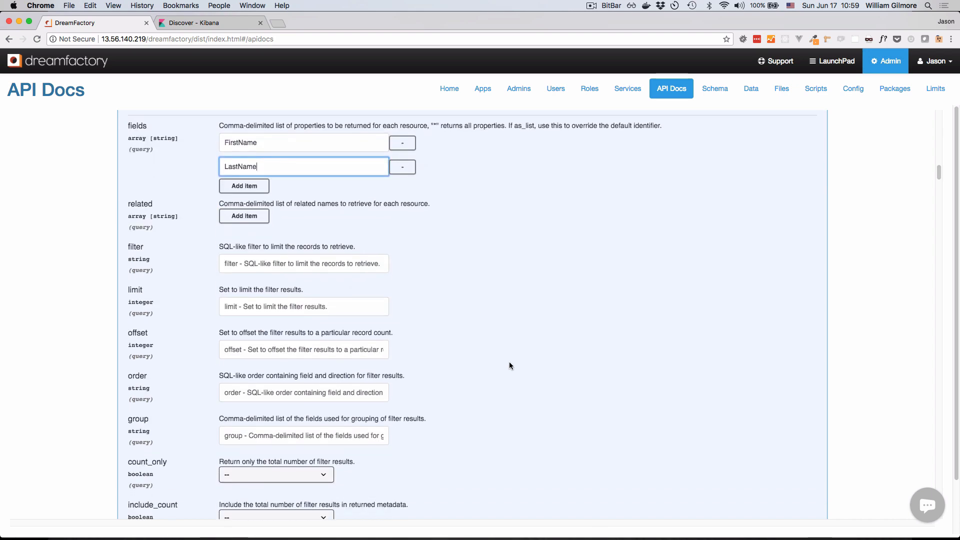
left_click(246, 309)
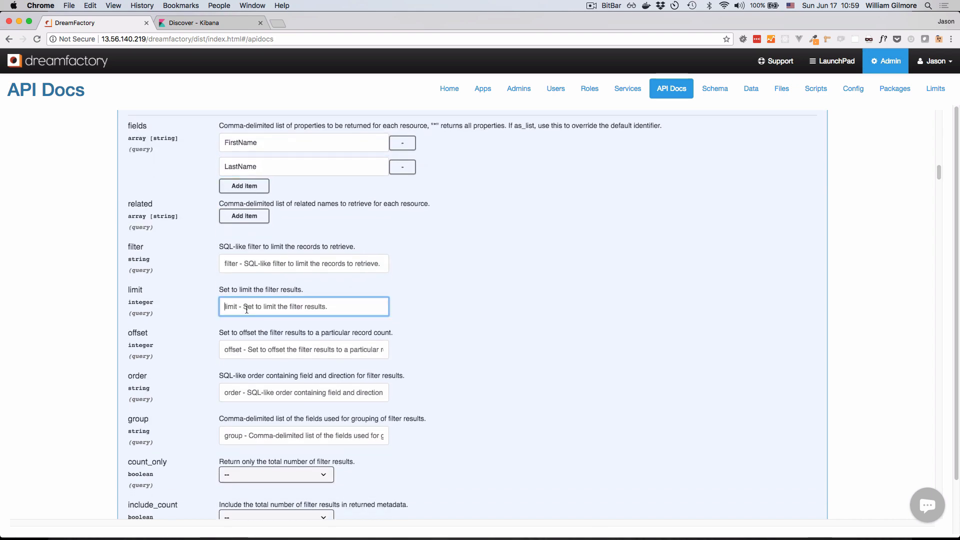
type("5")
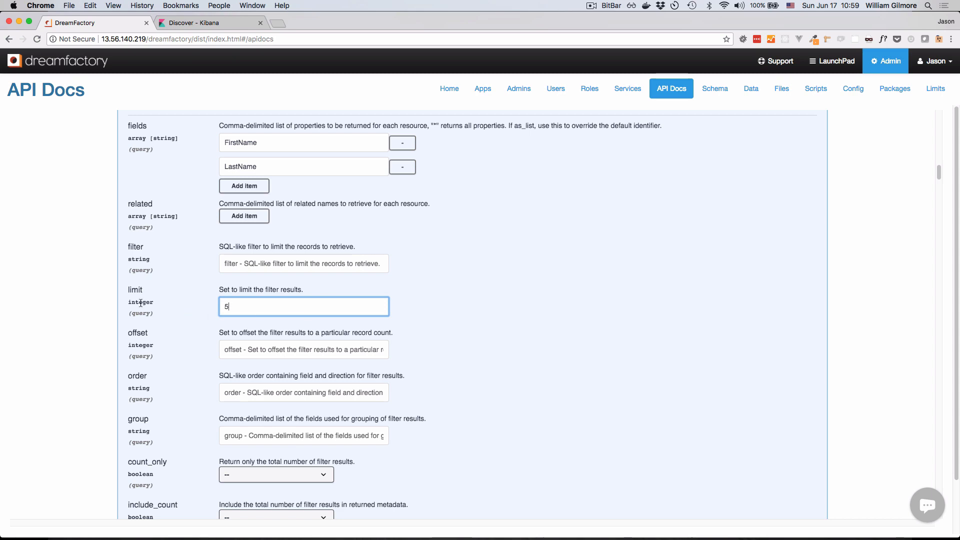
left_click_drag(143, 294, 125, 293)
left_click(165, 298)
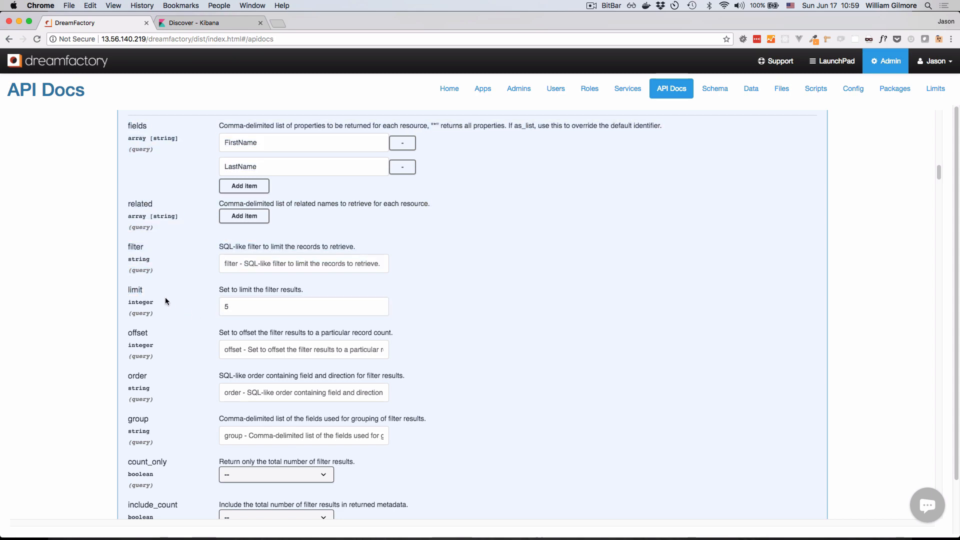
- Execute the Customer table request with the field list and limit, and examine the status code and response body
scroll(514, 408, "down", 10)
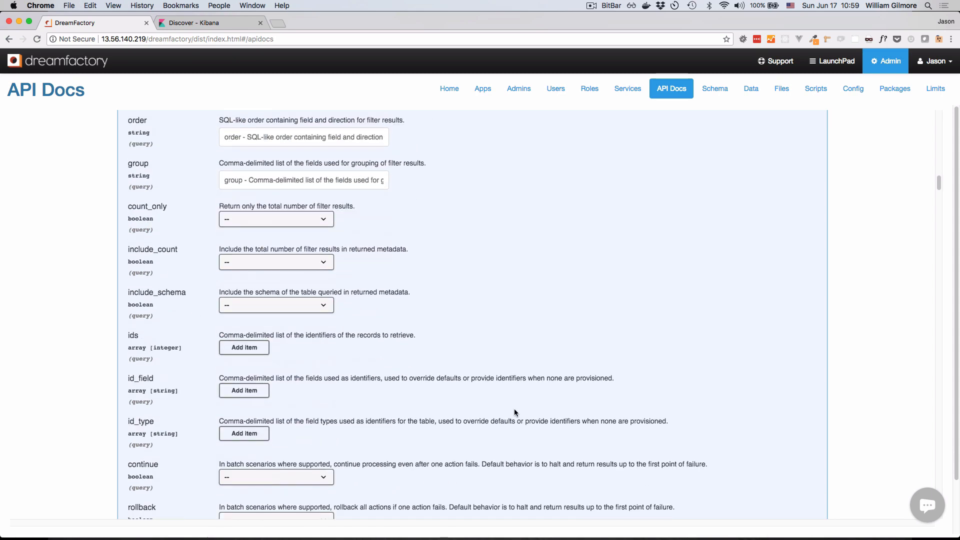
scroll(515, 414, "down", 1)
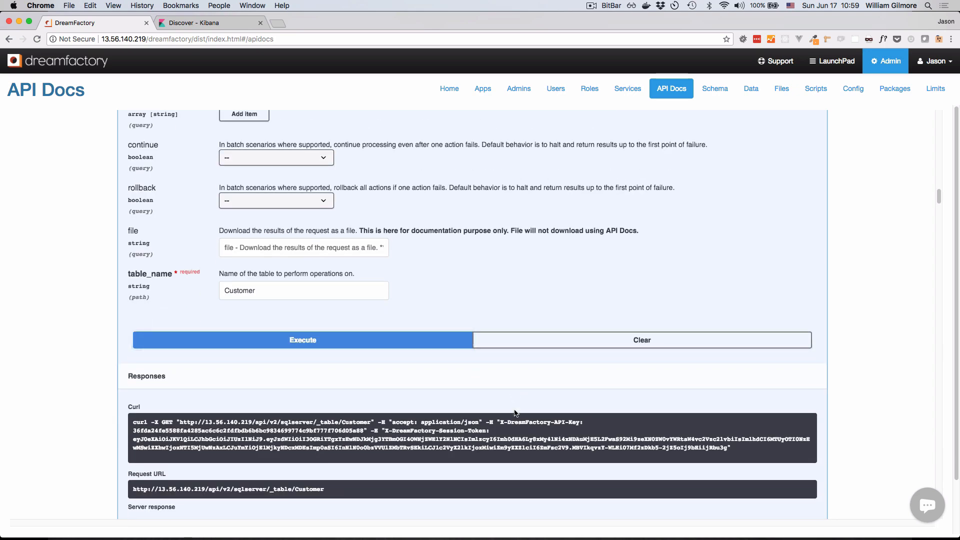
left_click(335, 344)
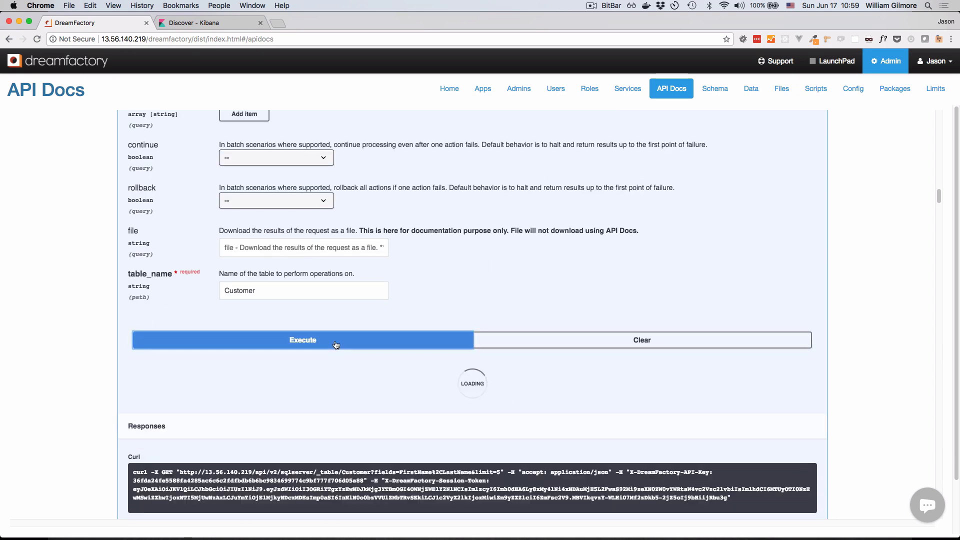
scroll(530, 400, "down", 4)
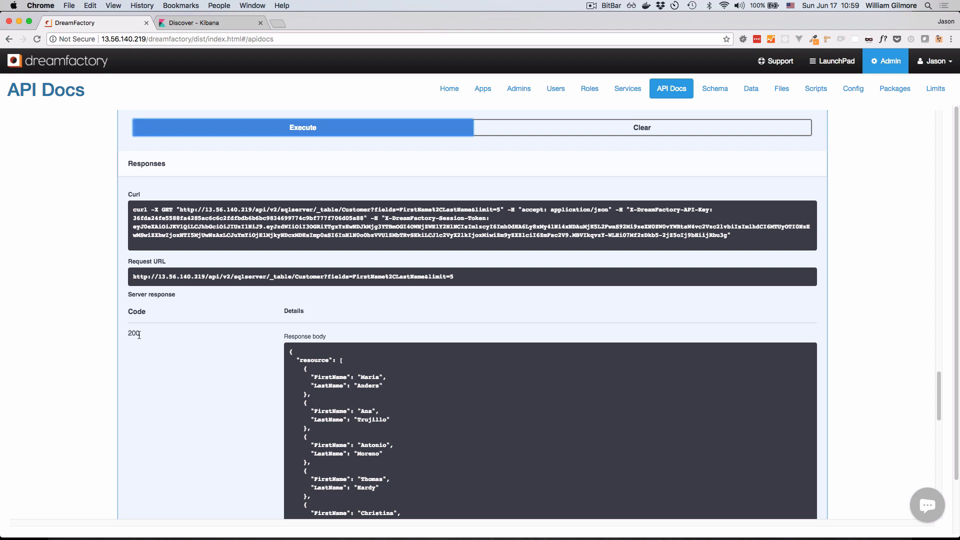
scroll(510, 449, "down", 3)
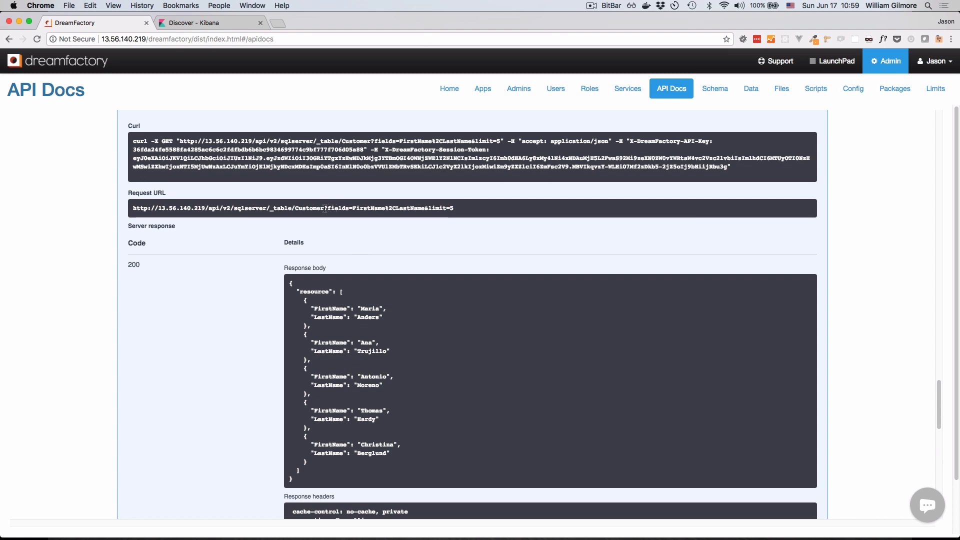
- Examine the table path and the fields and limit arguments in the request URL, and compare them with the endpoint's parameters
left_click_drag(325, 209, 133, 209)
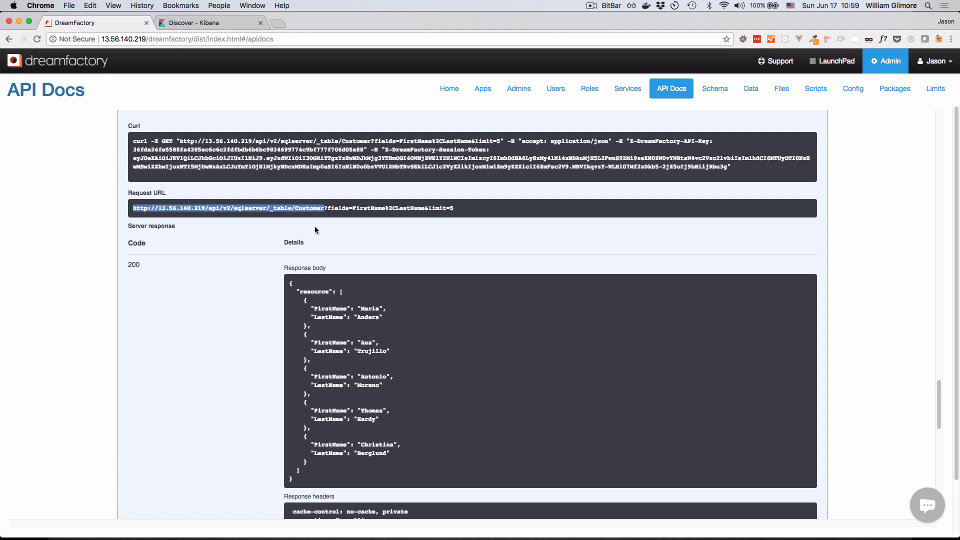
left_click(338, 224)
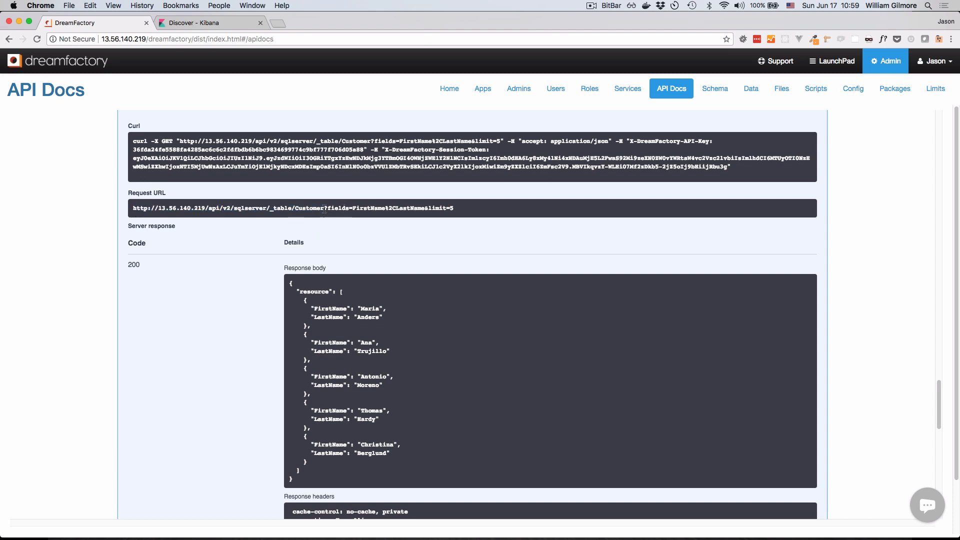
left_click_drag(326, 210, 348, 210)
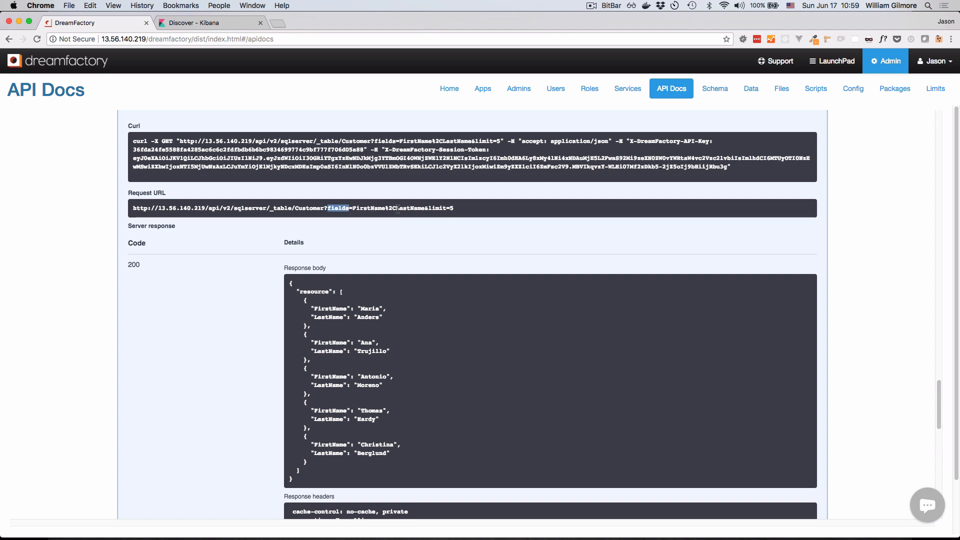
left_click_drag(428, 209, 446, 210)
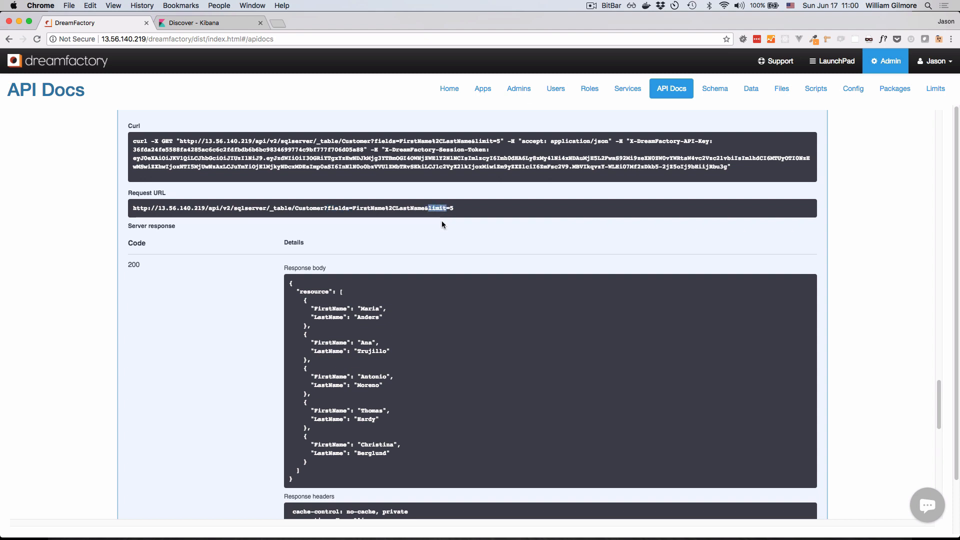
scroll(442, 221, "up", 5)
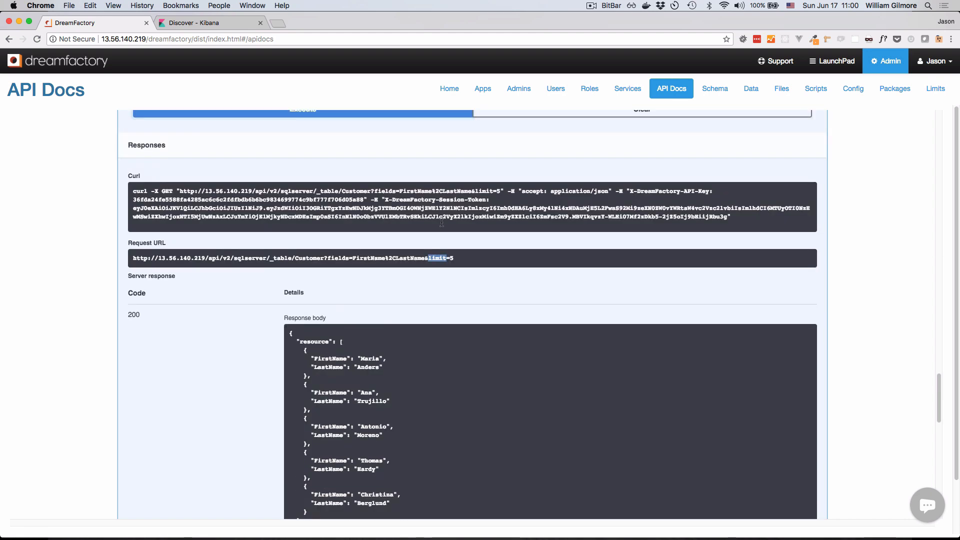
scroll(440, 223, "up", 15)
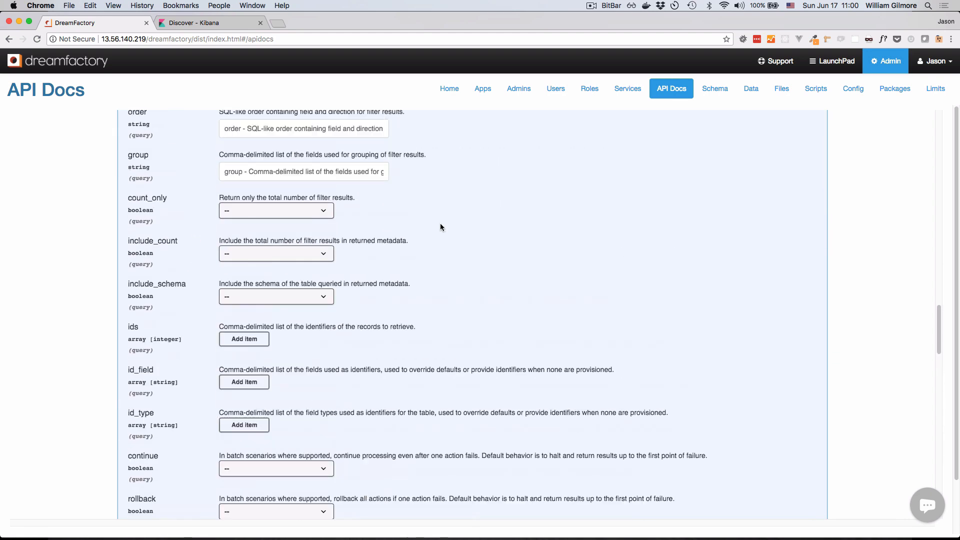
scroll(440, 223, "up", 4)
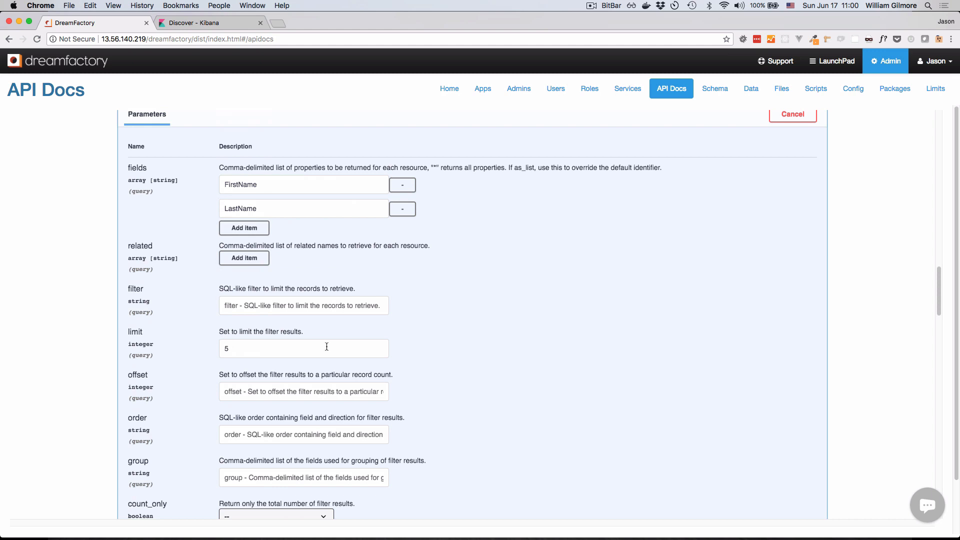
scroll(370, 400, "down", 4)
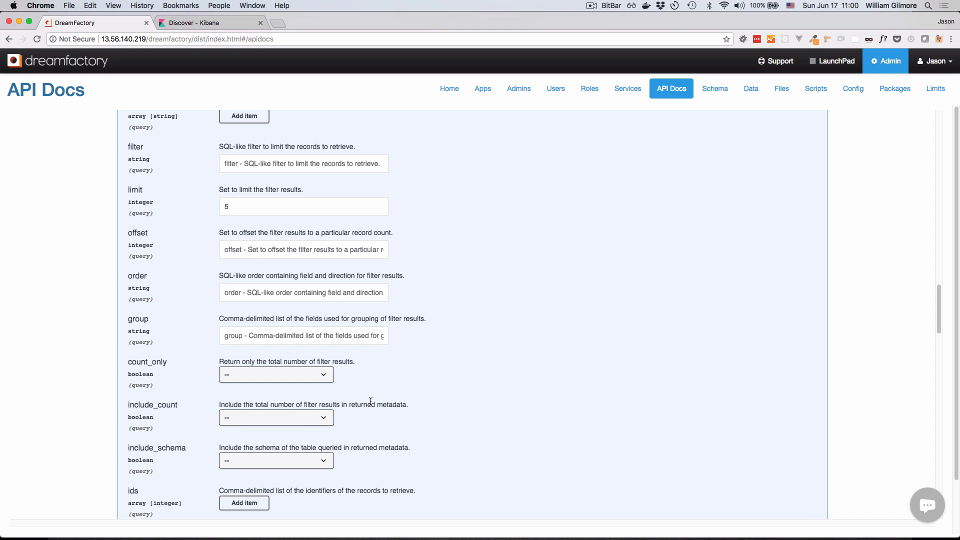
scroll(369, 401, "down", 1)
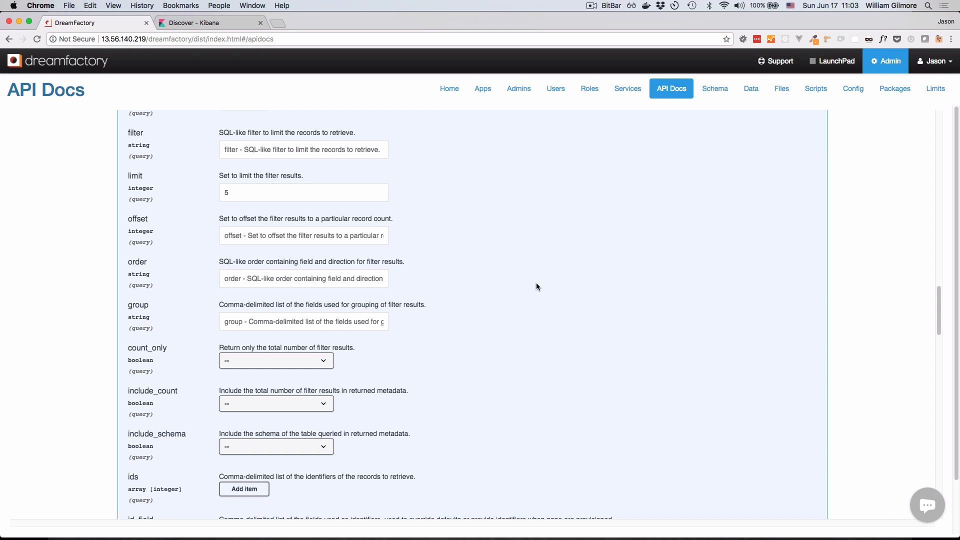
- Start a new role named API with the description "SQL Server API Role" and mark it active
left_click(589, 90)
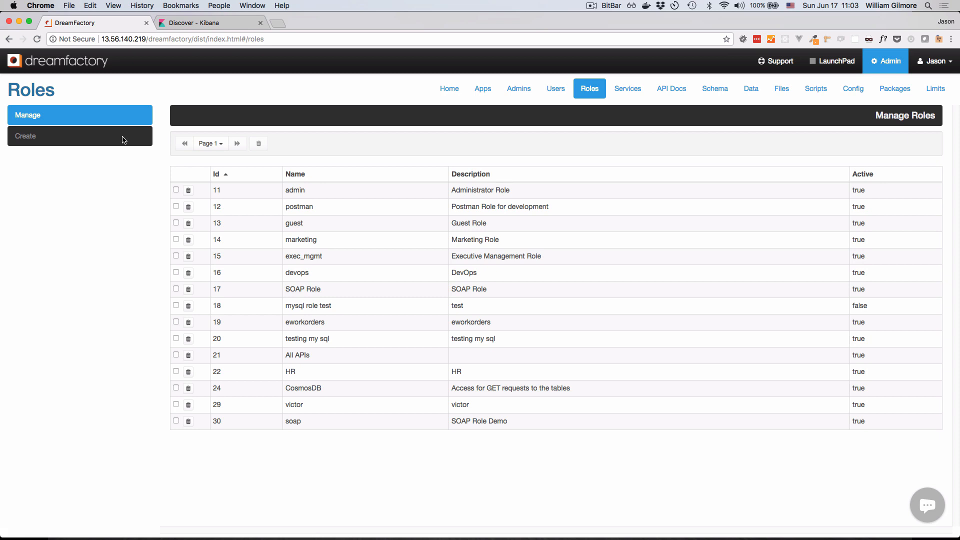
left_click(123, 140)
left_click(234, 233)
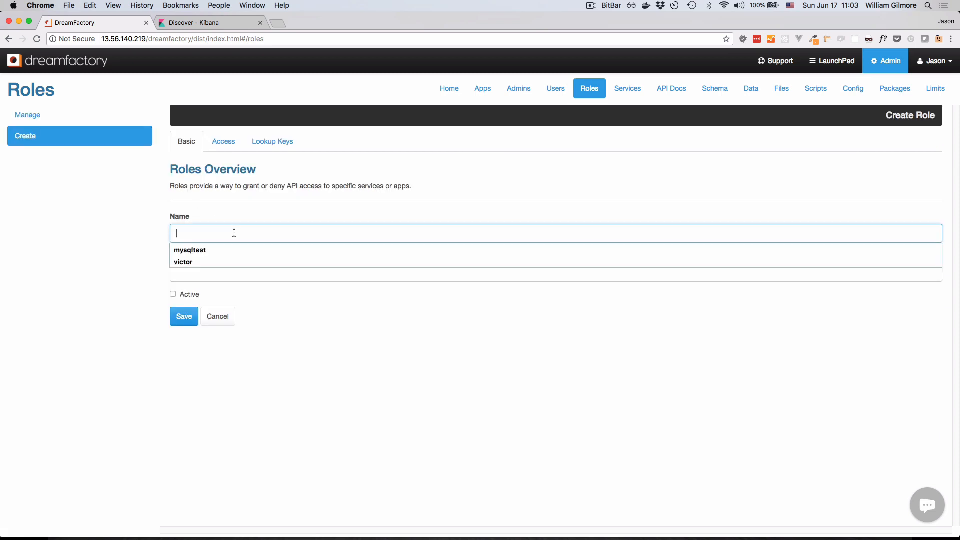
type("API")
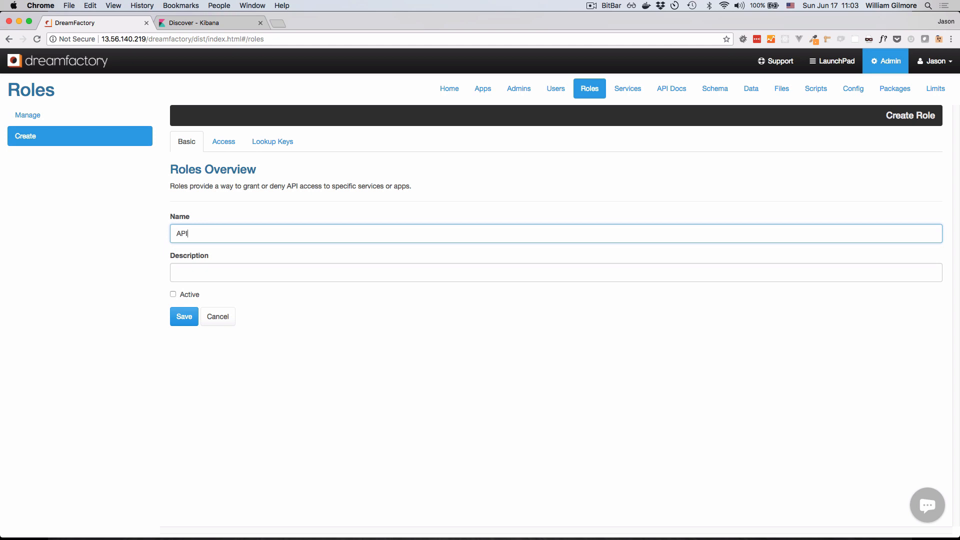
key("Tab")
type("SQ")
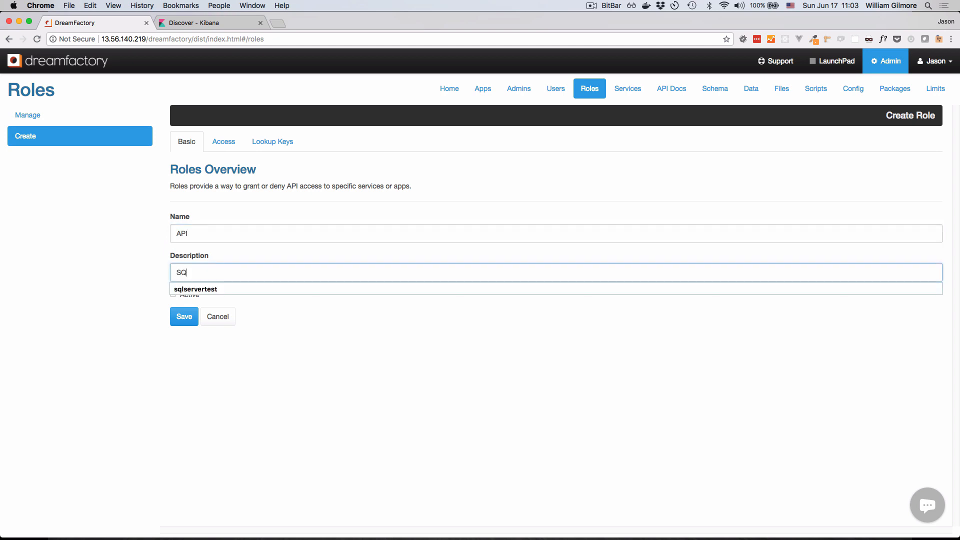
type("L Servere")
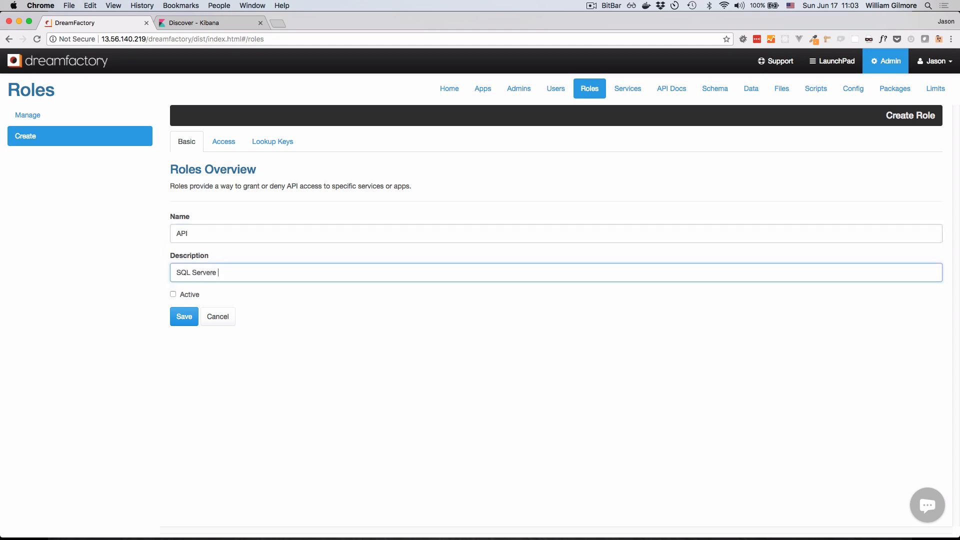
key("BackSpace")
key("BackSpace")
type("API Role")
left_click(173, 295)
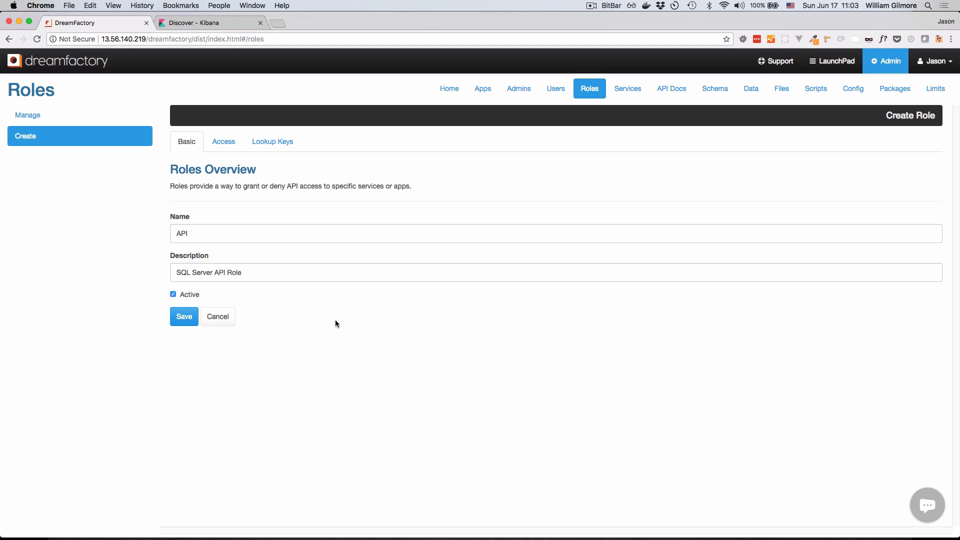
- Add a service access rule to the role and choose sqlserver as its service
left_click(222, 149)
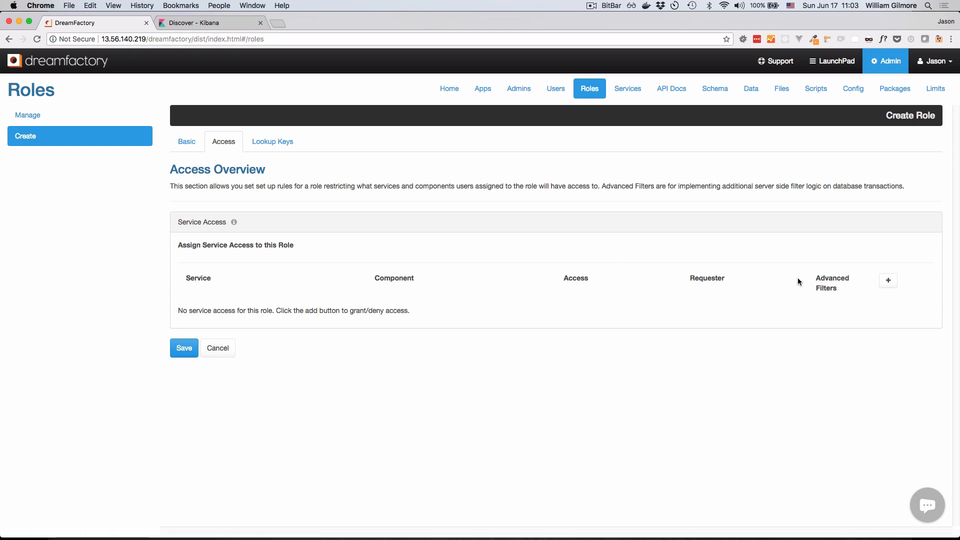
left_click(887, 281)
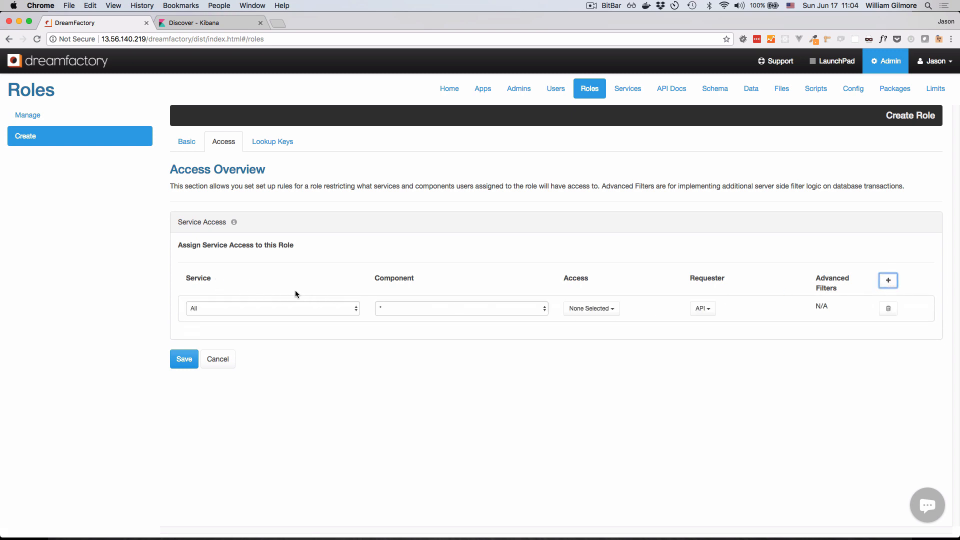
left_click(343, 306)
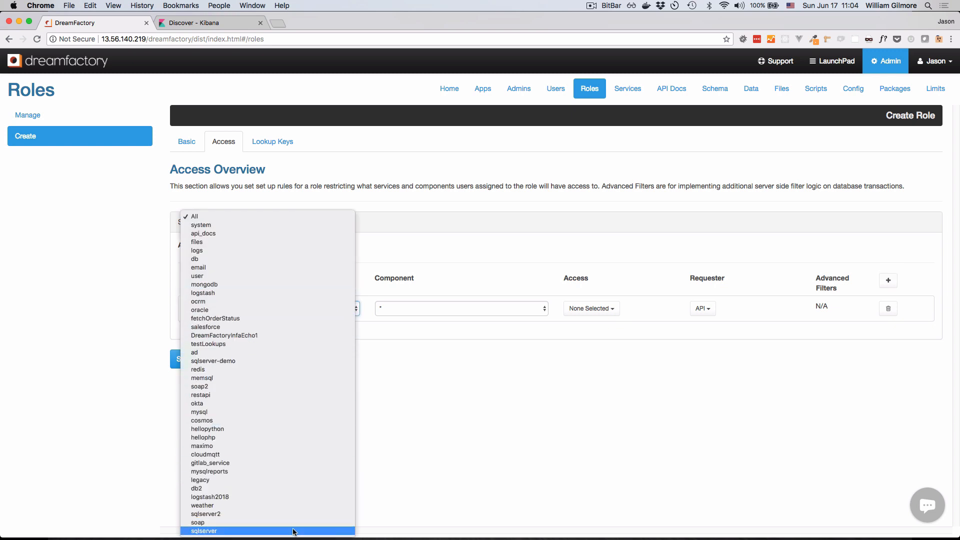
left_click(295, 530)
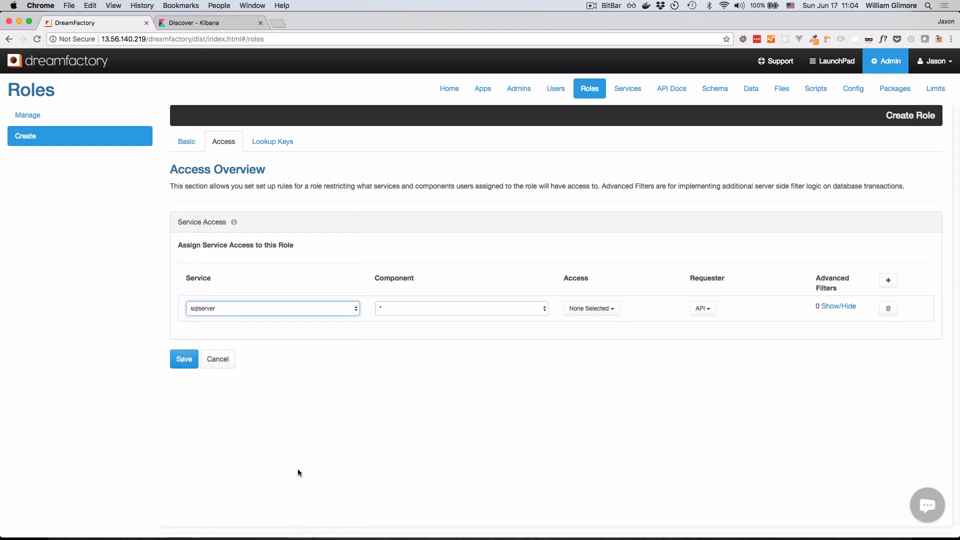
- Try restricting the access rule's component to _table/Customer/*, and set it back to *
left_click(461, 309)
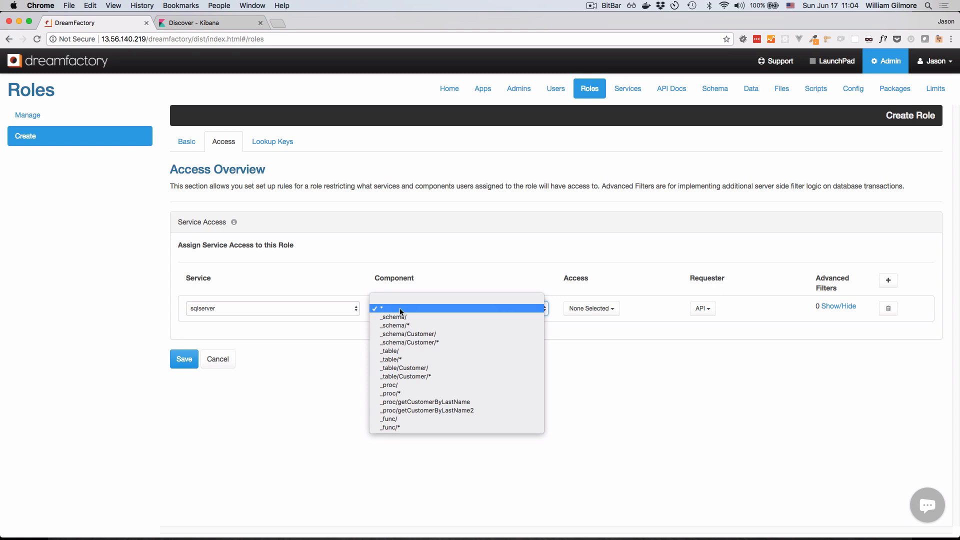
left_click(456, 375)
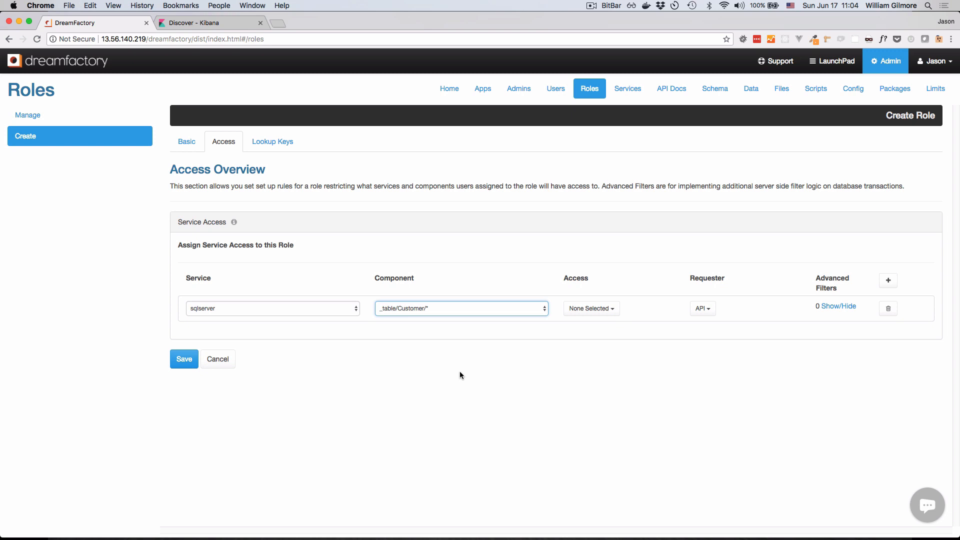
left_click(470, 308)
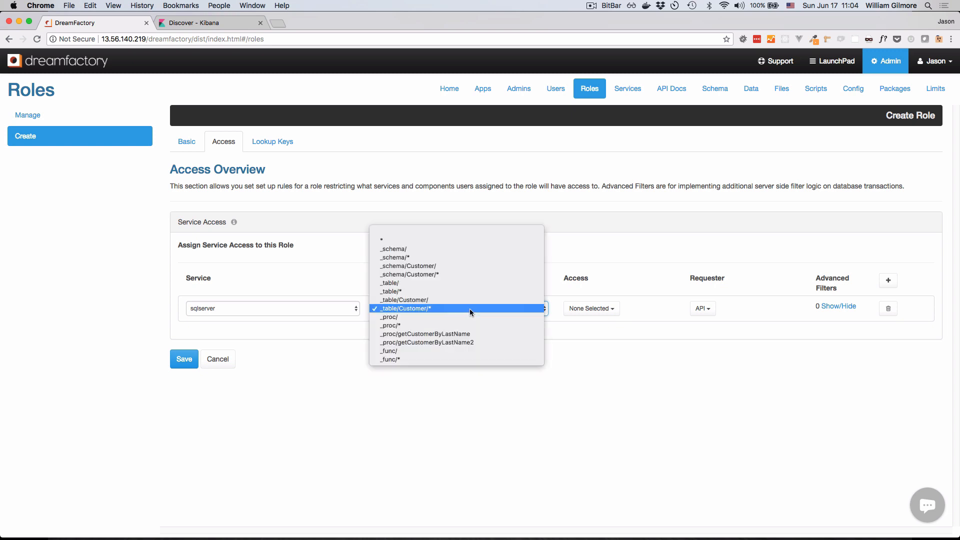
left_click(494, 240)
- Grant the sqlserver access rule all five methods: GET, POST, PUT, PATCH and DELETE
left_click(599, 308)
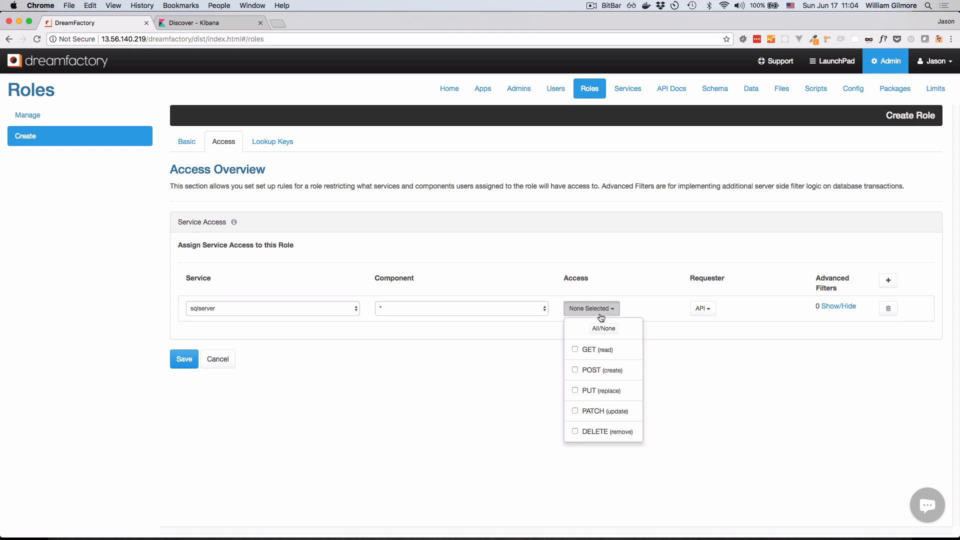
left_click(575, 348)
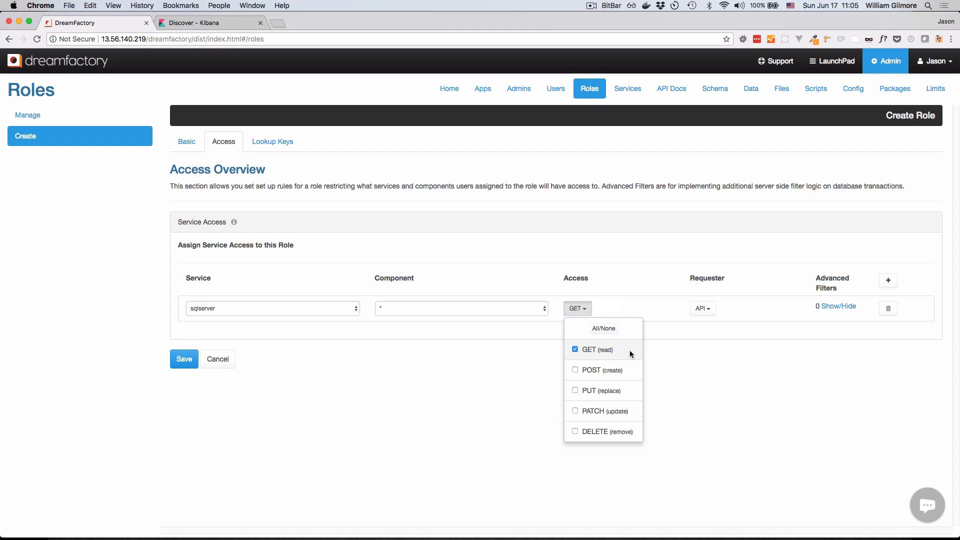
left_click(575, 370)
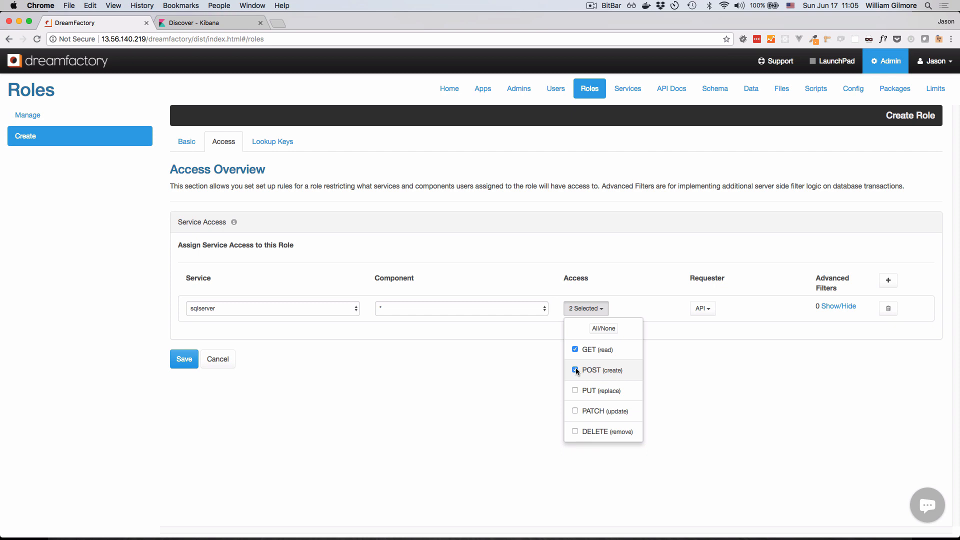
left_click(604, 328)
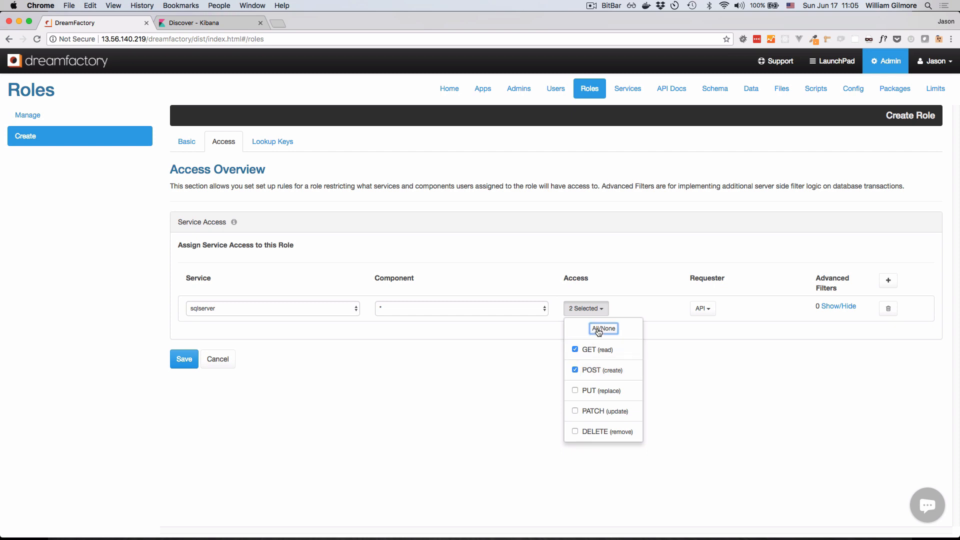
left_click(604, 328)
left_click(670, 350)
- Check the requester options of the access rule, keep only API selected, and save the role
left_click(709, 310)
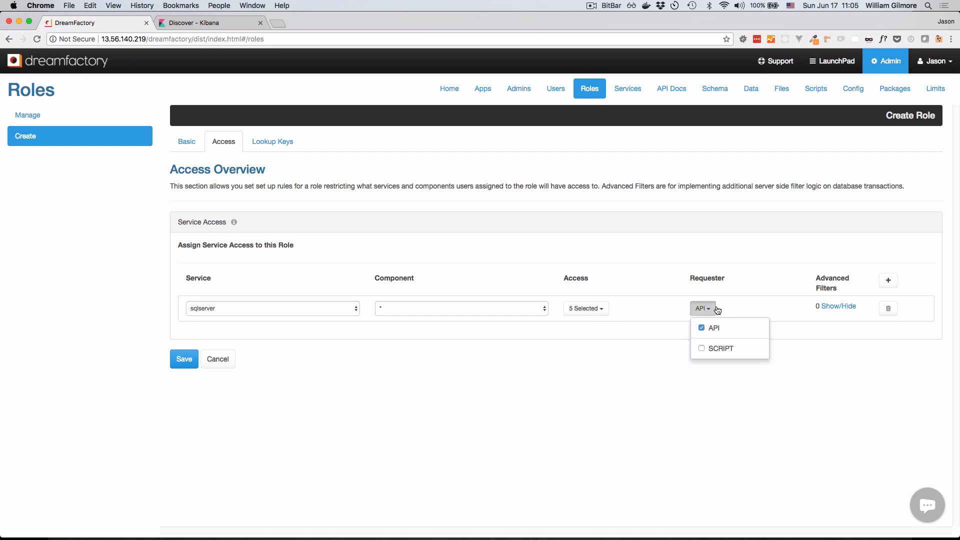
left_click(733, 308)
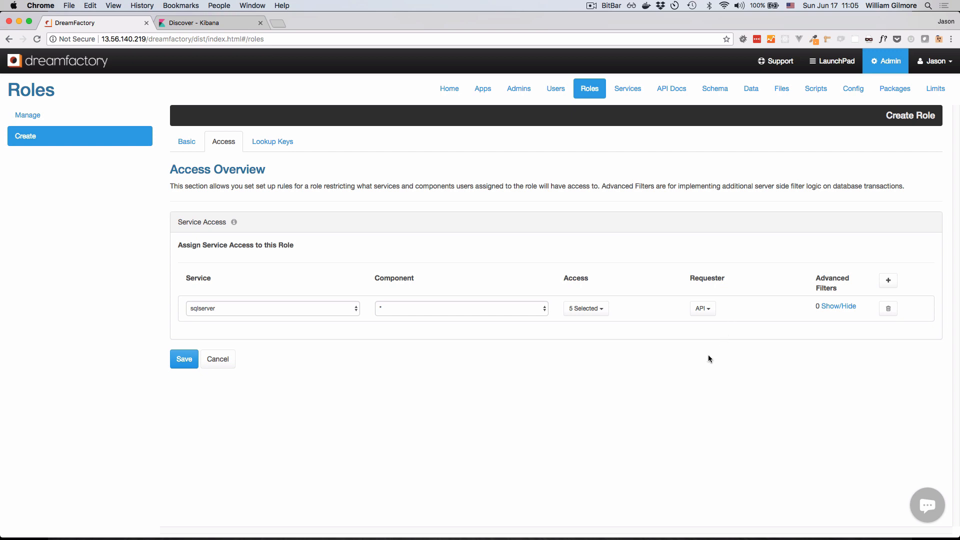
left_click(185, 360)
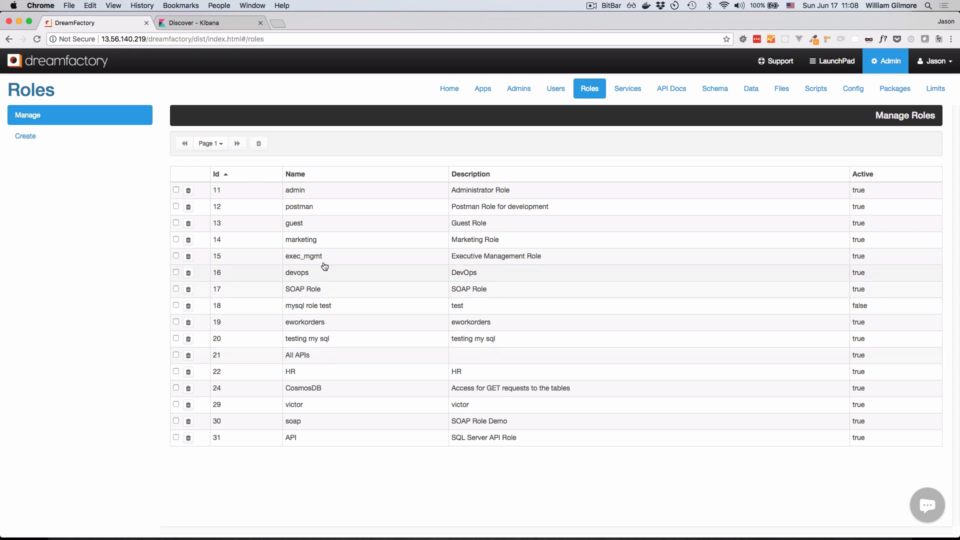
- Start a new application in Apps with "SQL Server API" as both its name and description
left_click(472, 98)
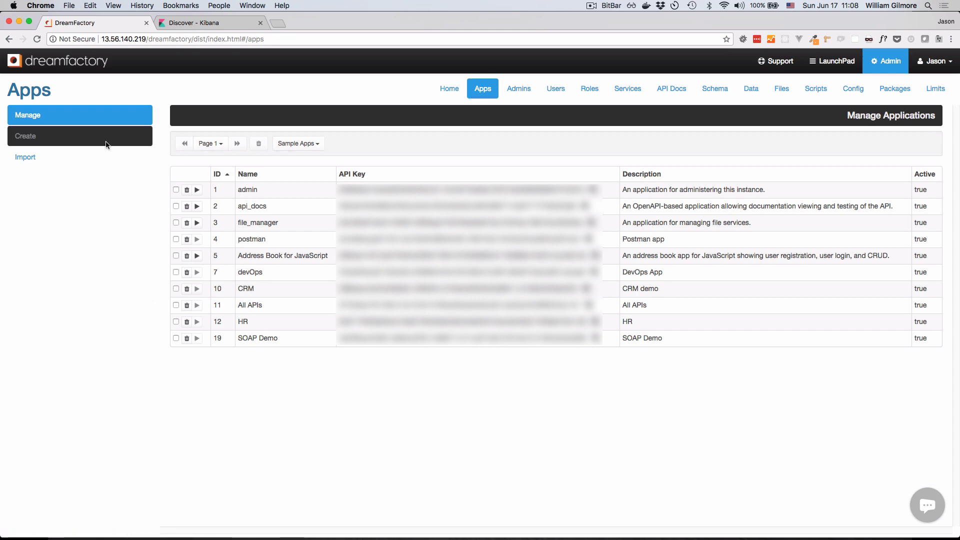
left_click(105, 145)
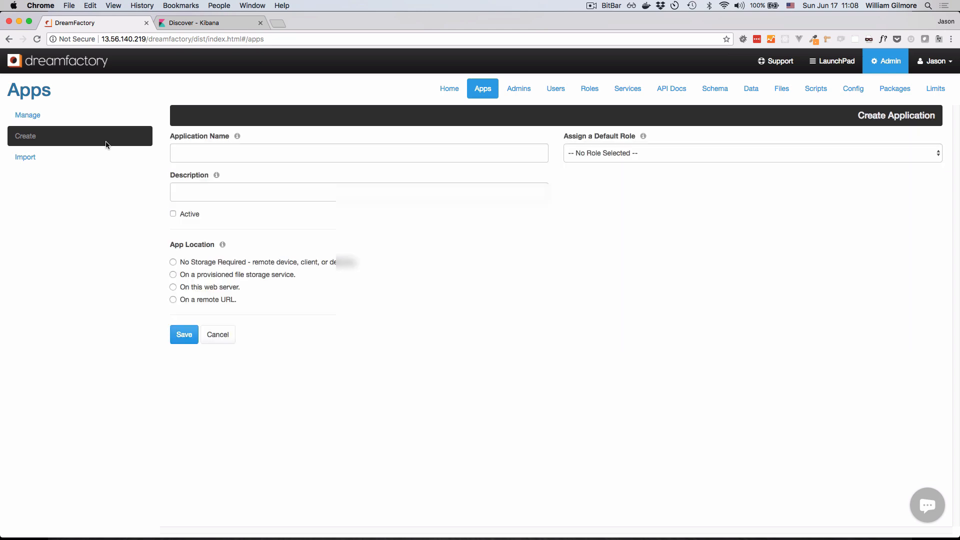
left_click(197, 153)
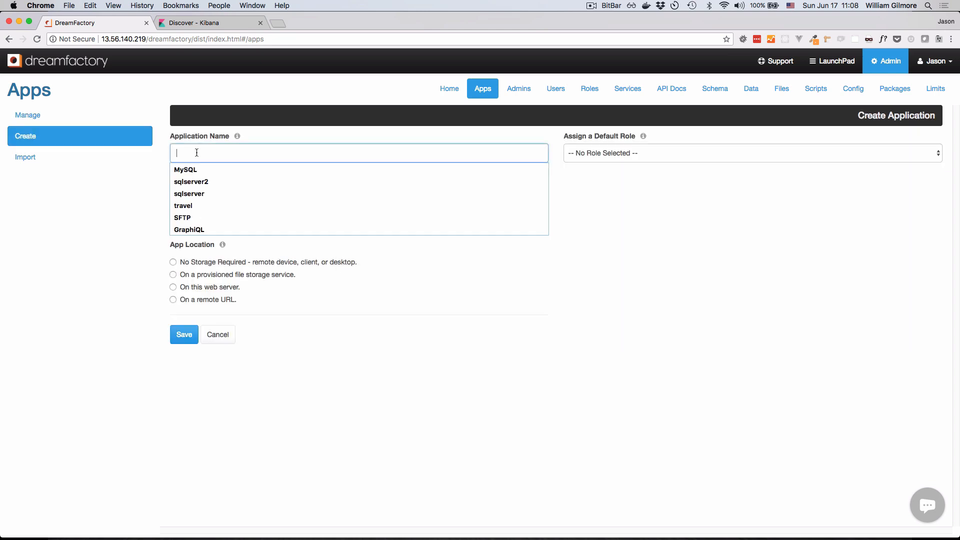
type("SQL")
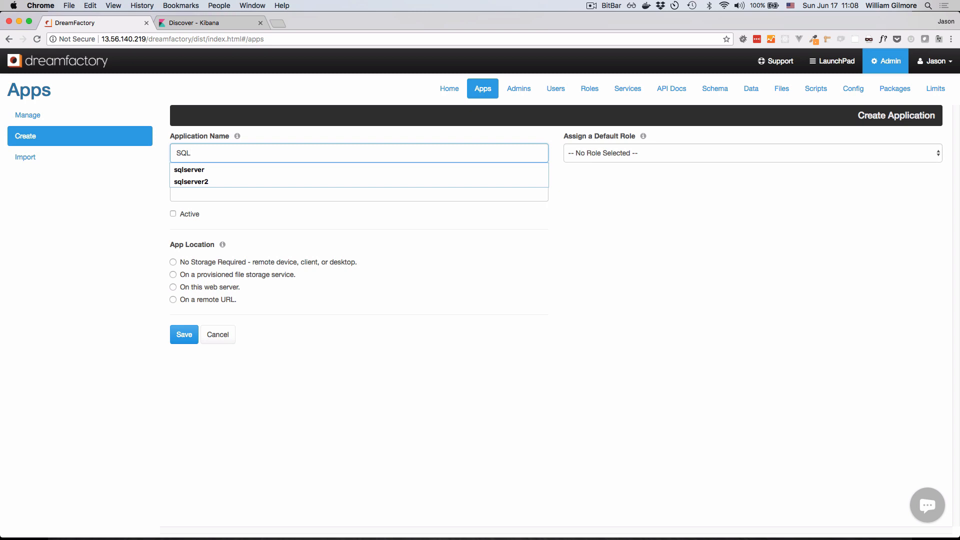
type(" Server API")
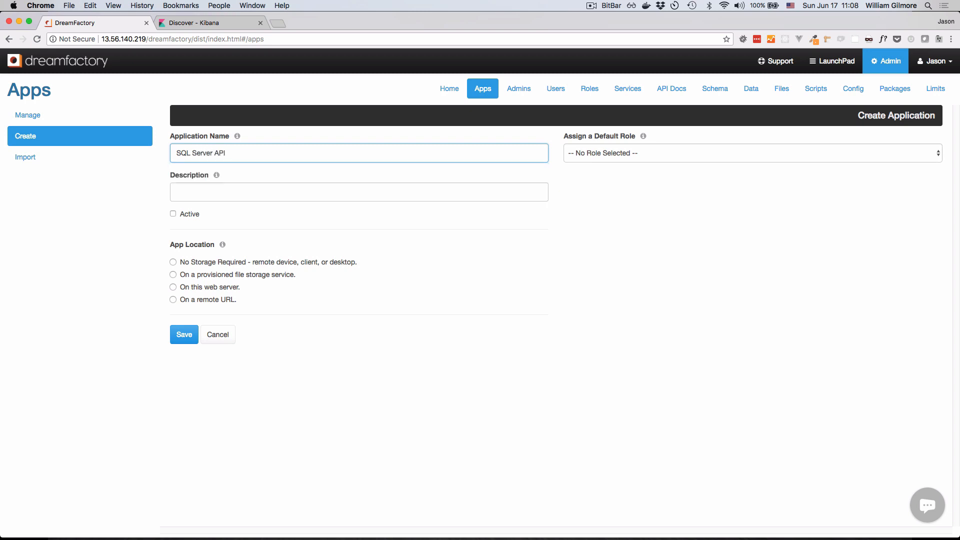
key("super+a")
key("super+c")
left_click(249, 197)
key("super+v")
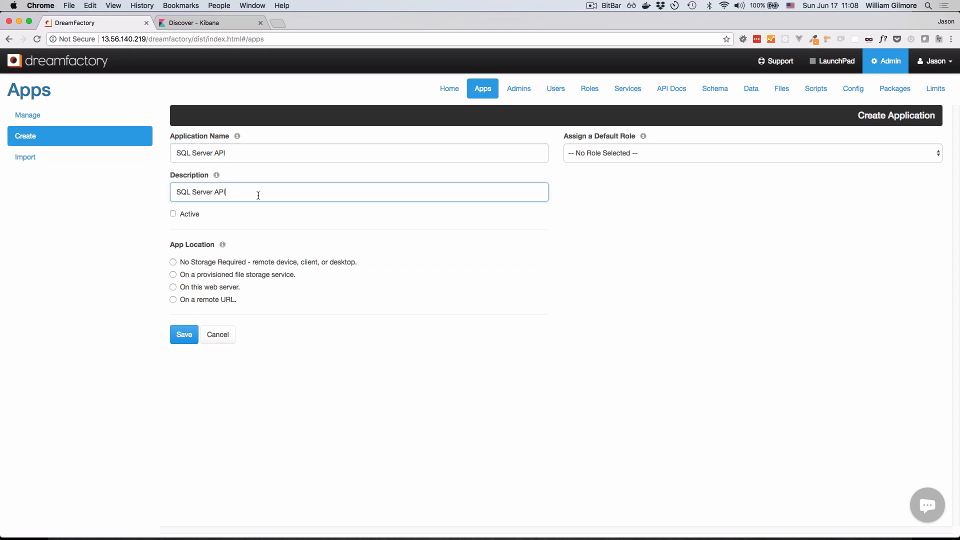
- Make the application active with no storage required, assign API as its default role, and save it
left_click(172, 214)
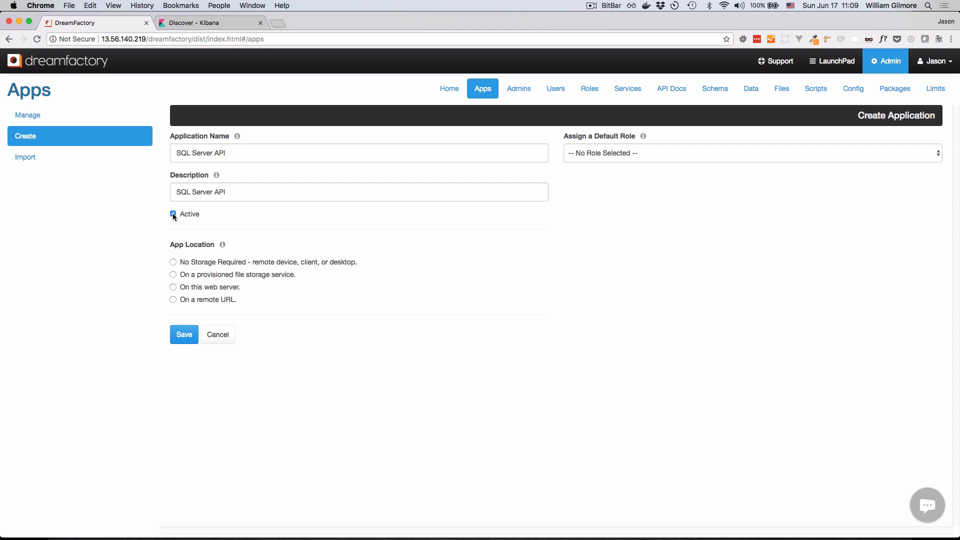
left_click(173, 261)
left_click(646, 159)
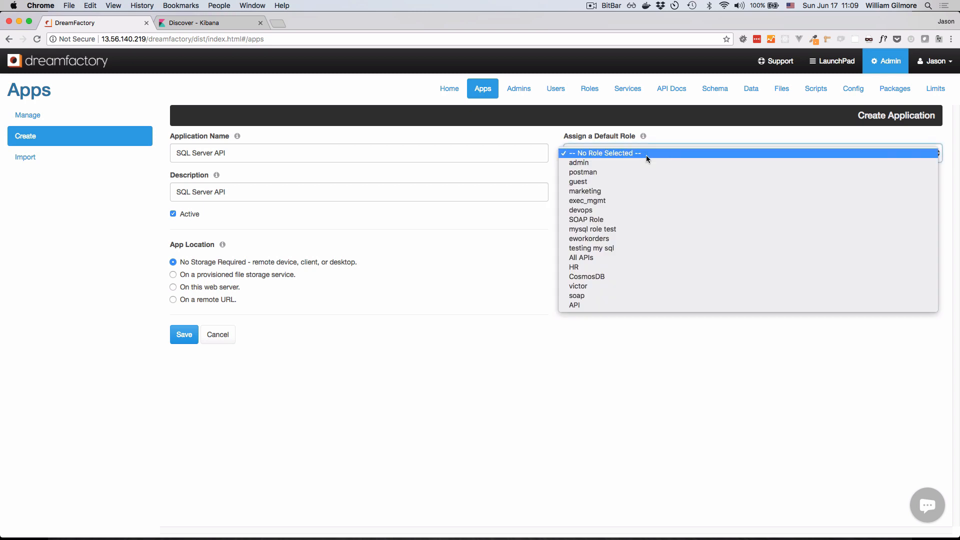
left_click(626, 303)
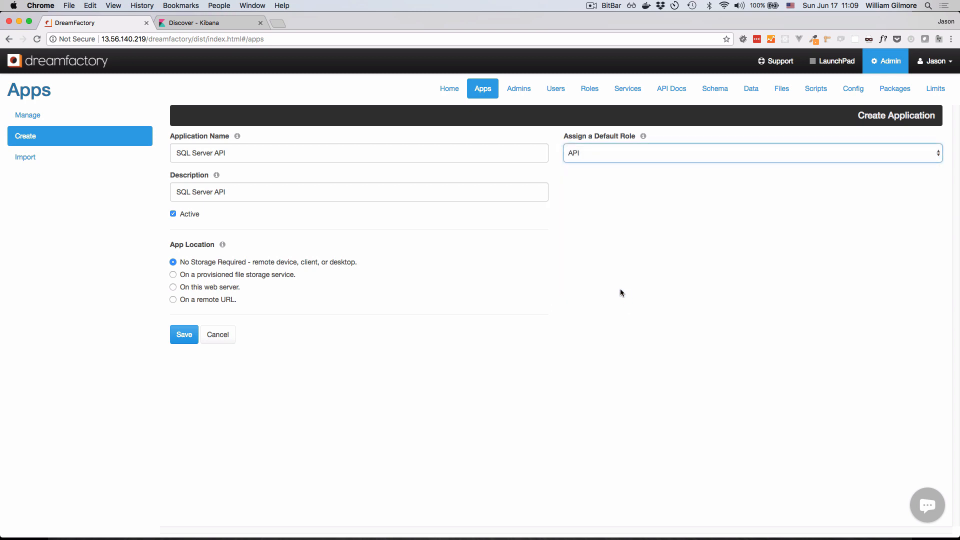
left_click(179, 340)
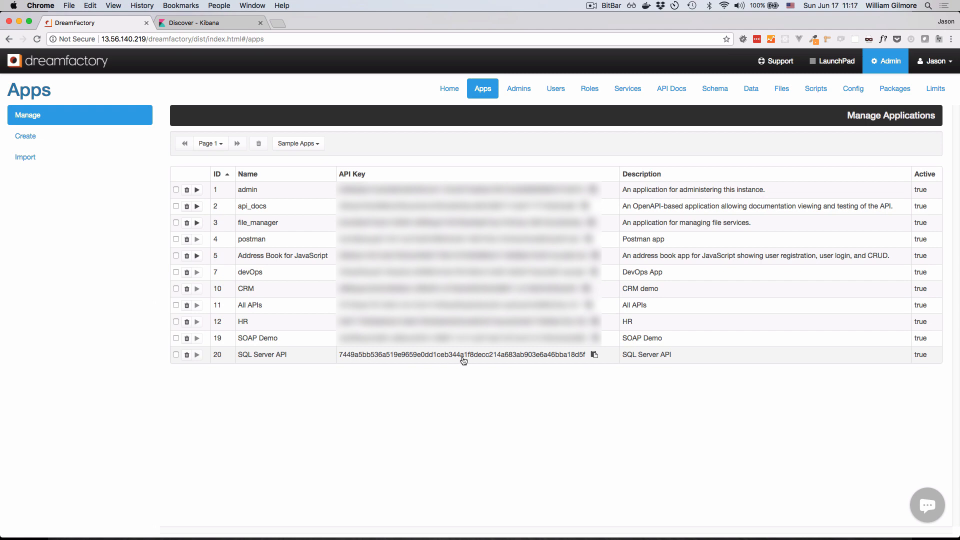
- Copy the API key of the SQL Server API application and switch to Insomnia
left_click(594, 356)
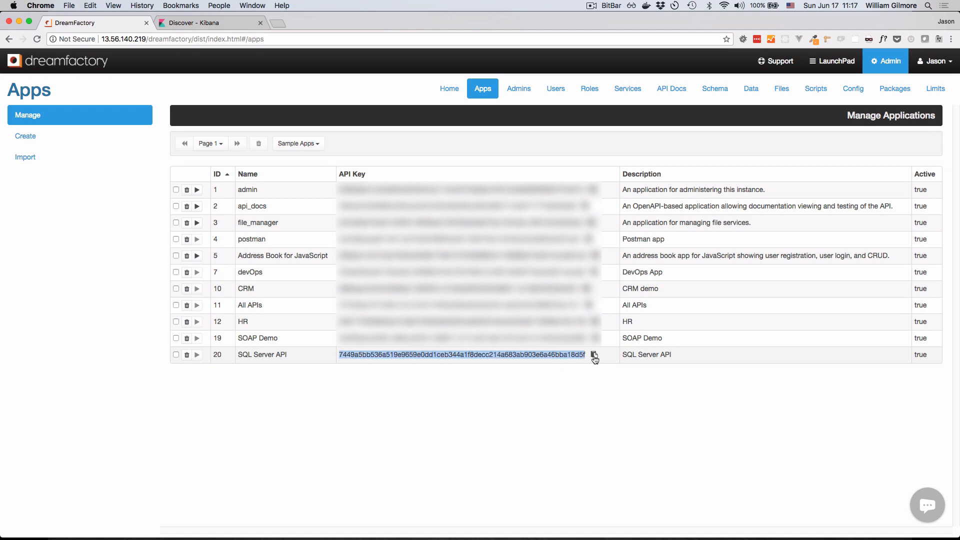
key("super+Tab")
key("super+Tab")
key("super+Tab")
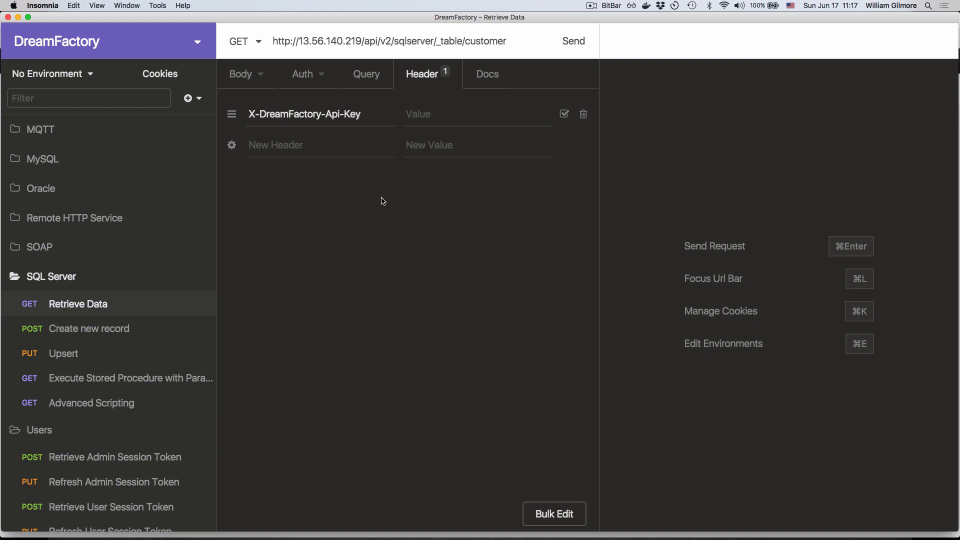
- Send the Retrieve Data request with the X-DreamFactory-Api-Key header value empty and read the response message
left_click_drag(362, 114, 252, 118)
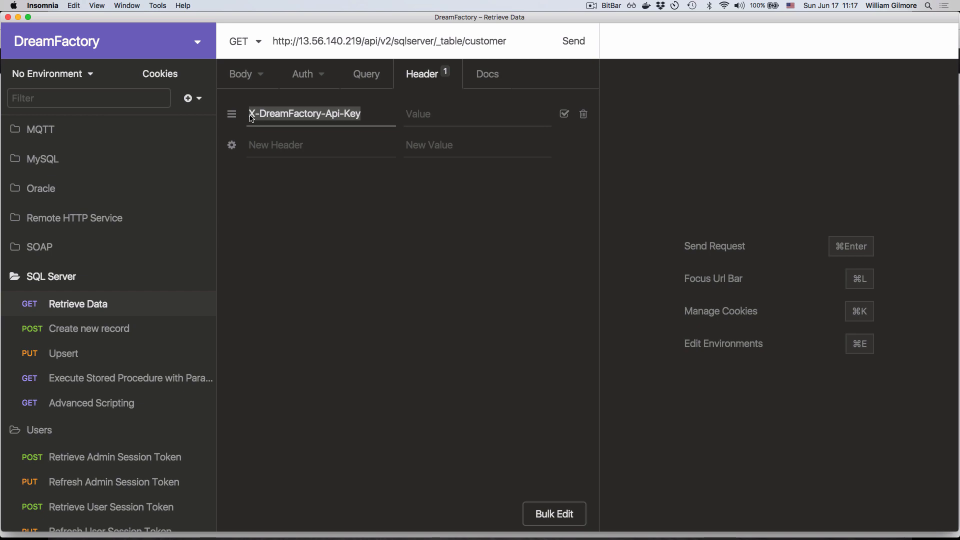
left_click(563, 44)
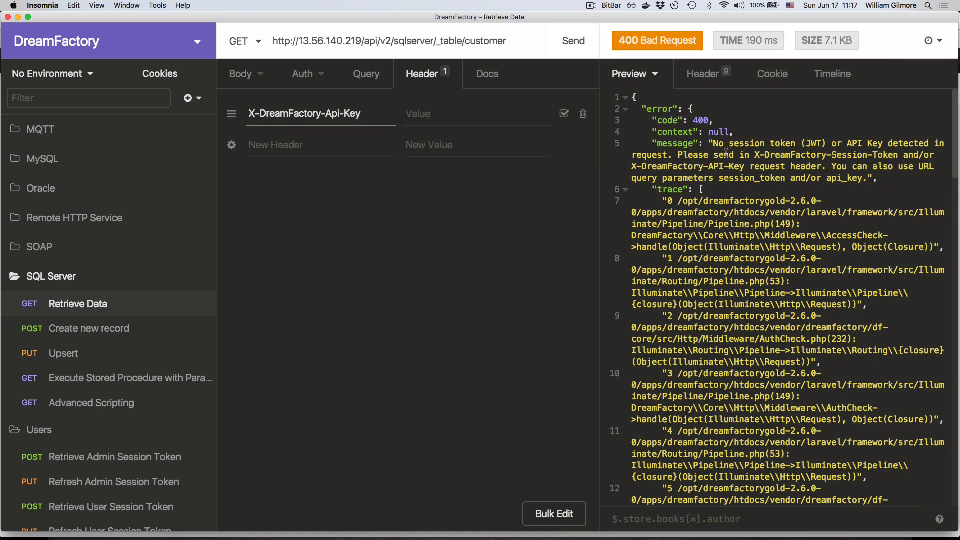
left_click_drag(714, 146, 778, 168)
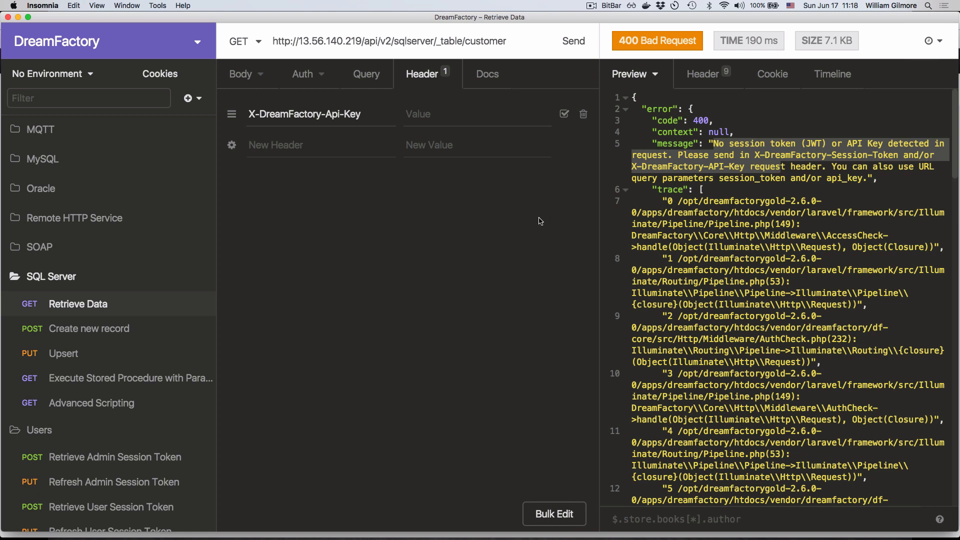
- Paste the copied API key as the X-DreamFactory-Api-Key header value and resend the customer table GET request
left_click(453, 118)
key("super+v")
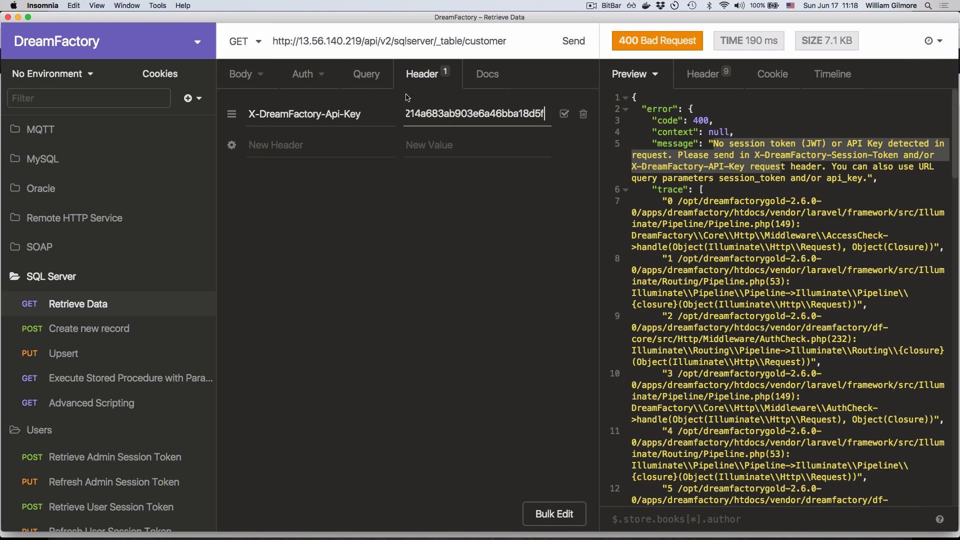
left_click(571, 40)
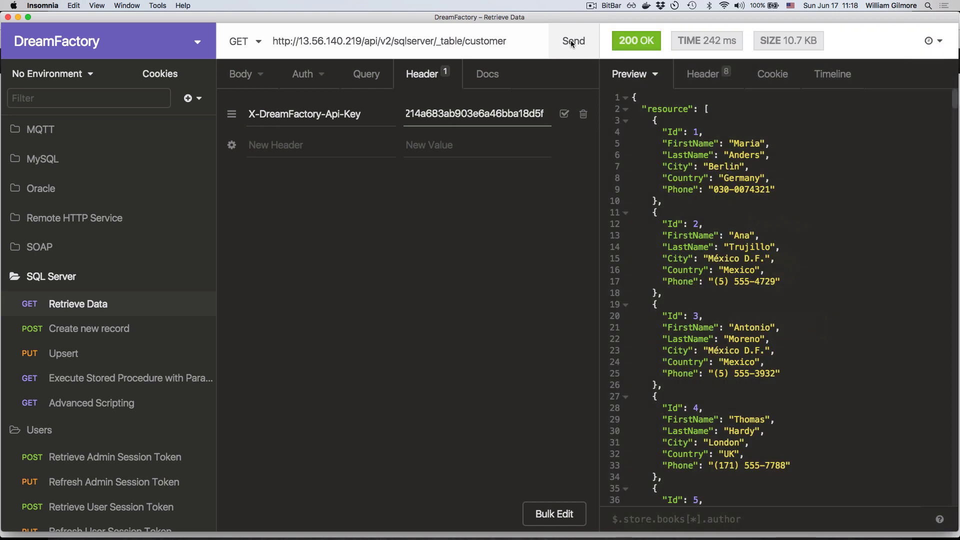